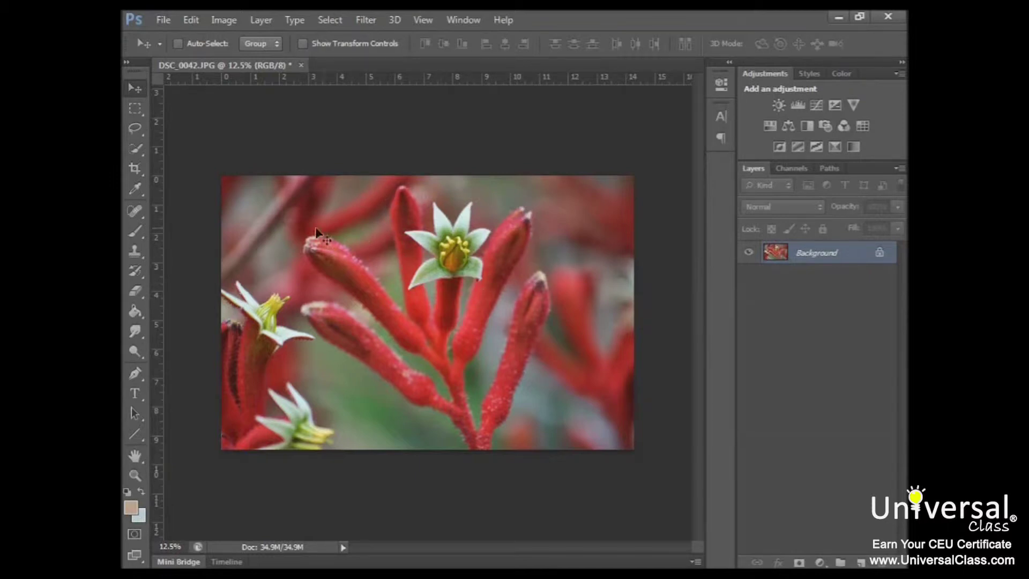
# Zoom in on the central kangaroo paw flower from 12.5% to 25%.
pyautogui.click(137, 478)
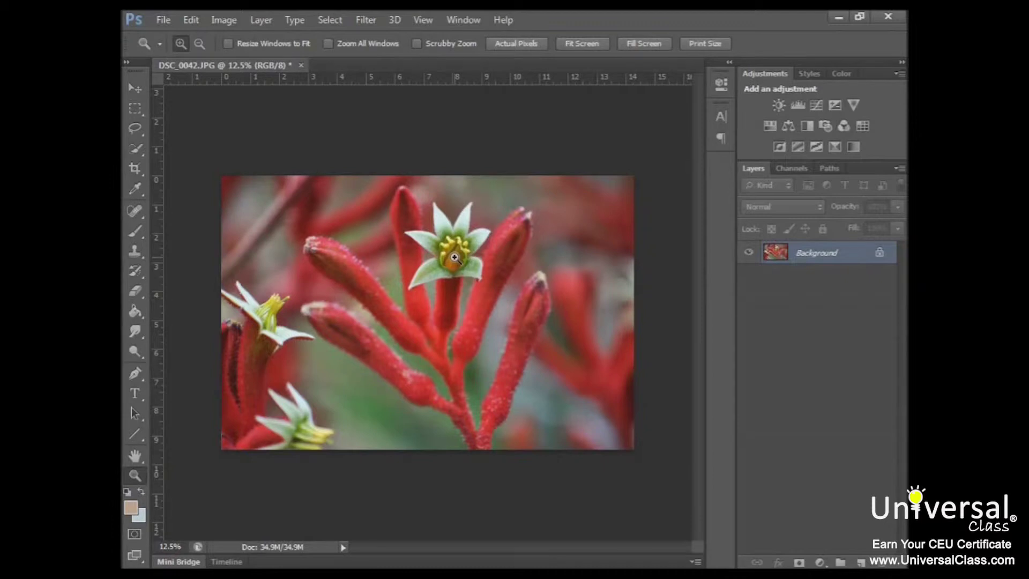
pyautogui.click(454, 257)
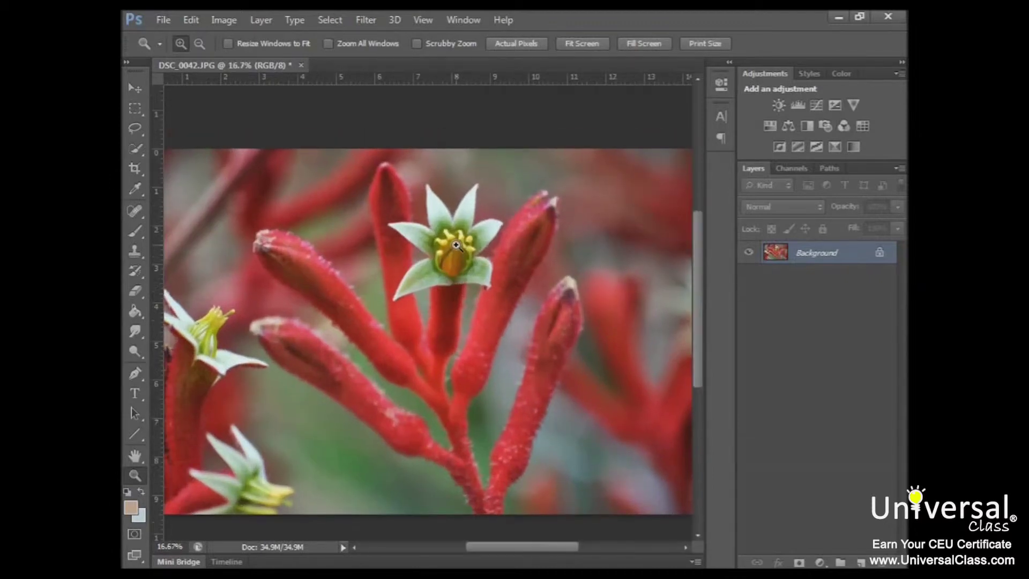
pyautogui.click(452, 259)
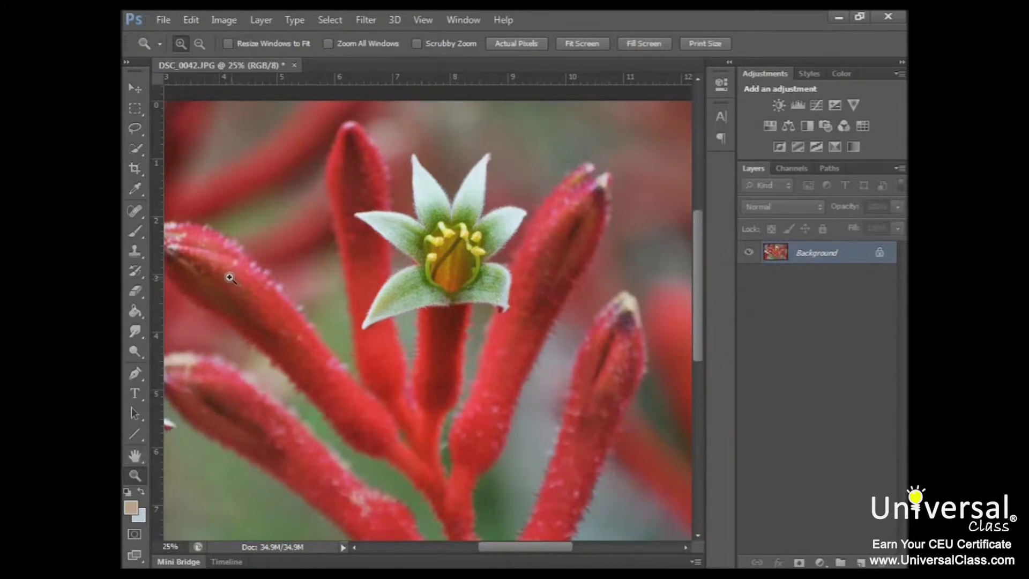
# Pan the enlarged photo with the Hand tool to reveal the left-side buds and flowers.
pyautogui.click(135, 457)
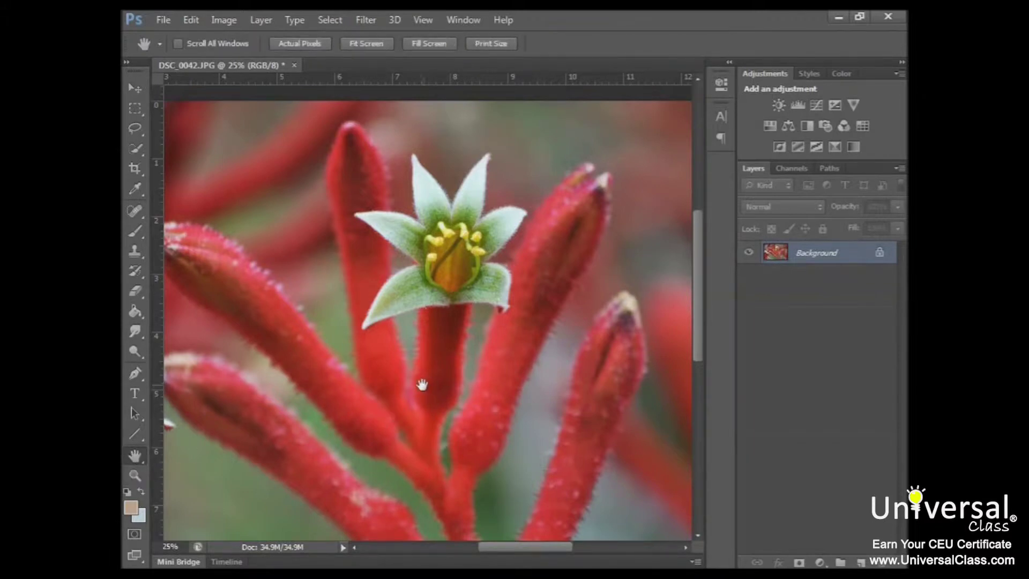
pyautogui.moveTo(420, 385); pyautogui.dragTo(599, 285)
pyautogui.moveTo(304, 384); pyautogui.dragTo(415, 375)
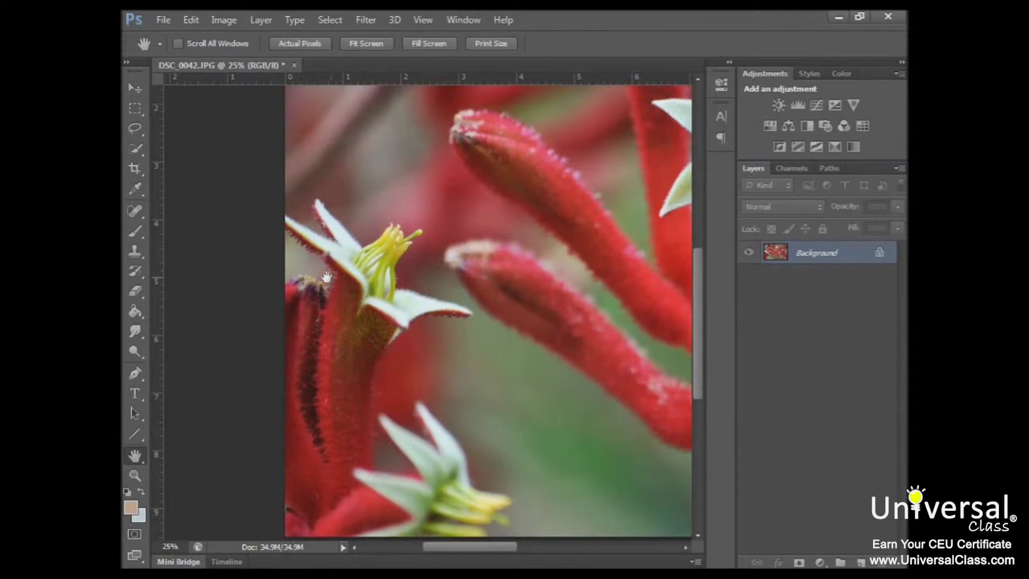
pyautogui.moveTo(379, 276); pyautogui.dragTo(226, 317)
# Zoom out to 12.5% so the whole photo is visible.
pyautogui.press('z')
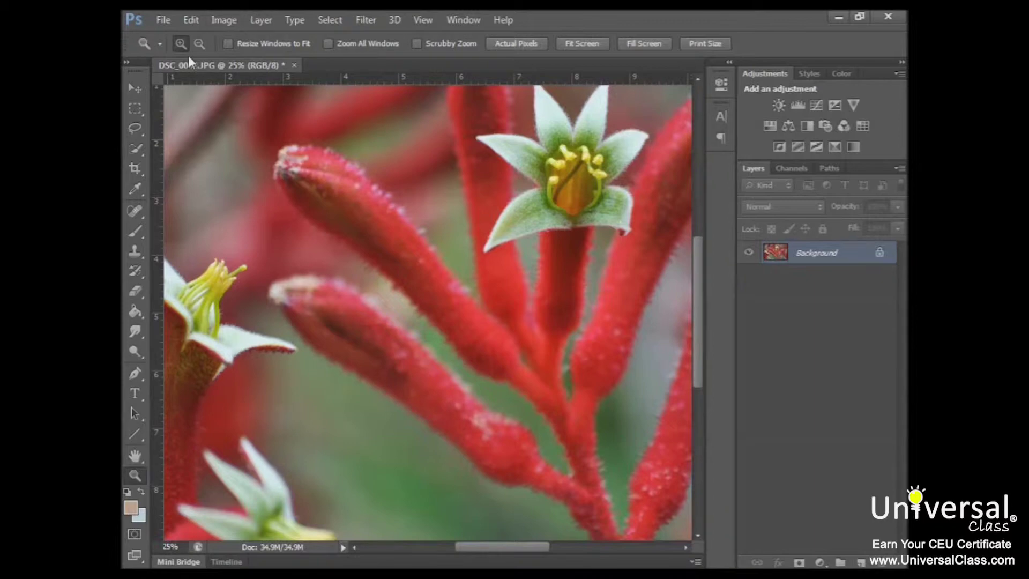
pyautogui.click(199, 43)
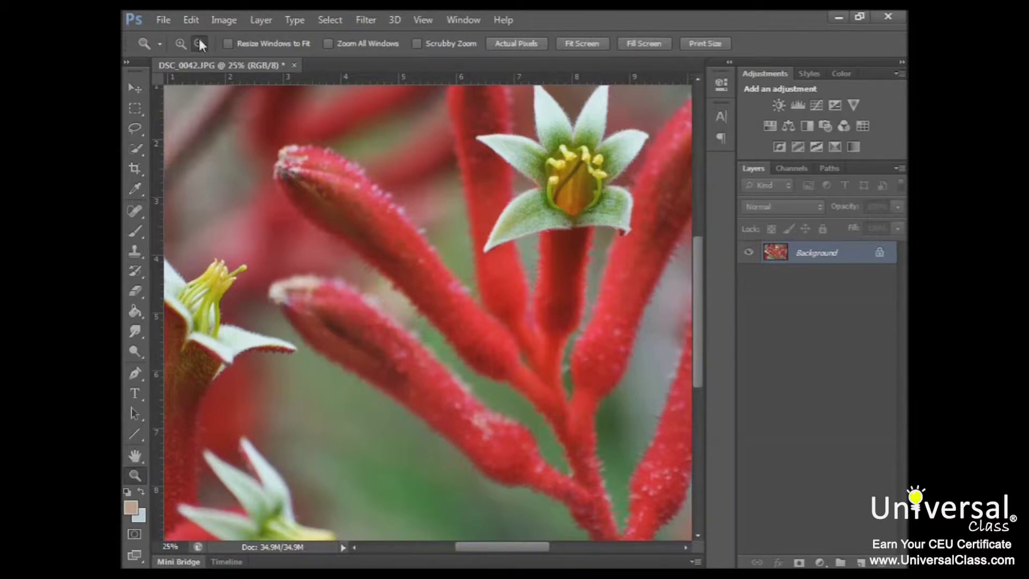
pyautogui.click(457, 291)
pyautogui.click(443, 287)
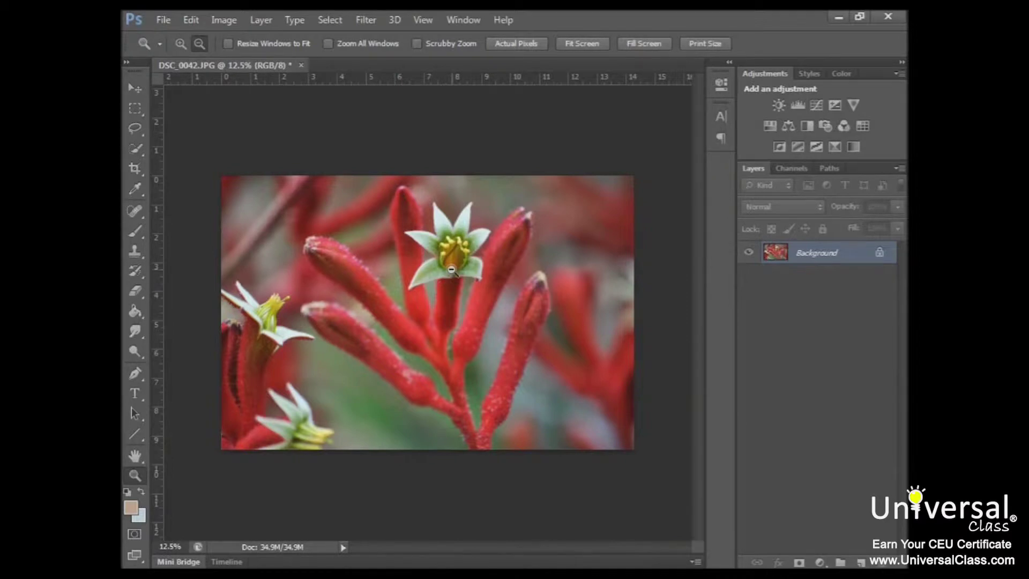
# Zoom back in to 25% centred on the main flower.
pyautogui.press('alt')
pyautogui.press('alt')
pyautogui.press('alt')
pyautogui.press('alt')
pyautogui.click(451, 269)
pyautogui.press('alt')
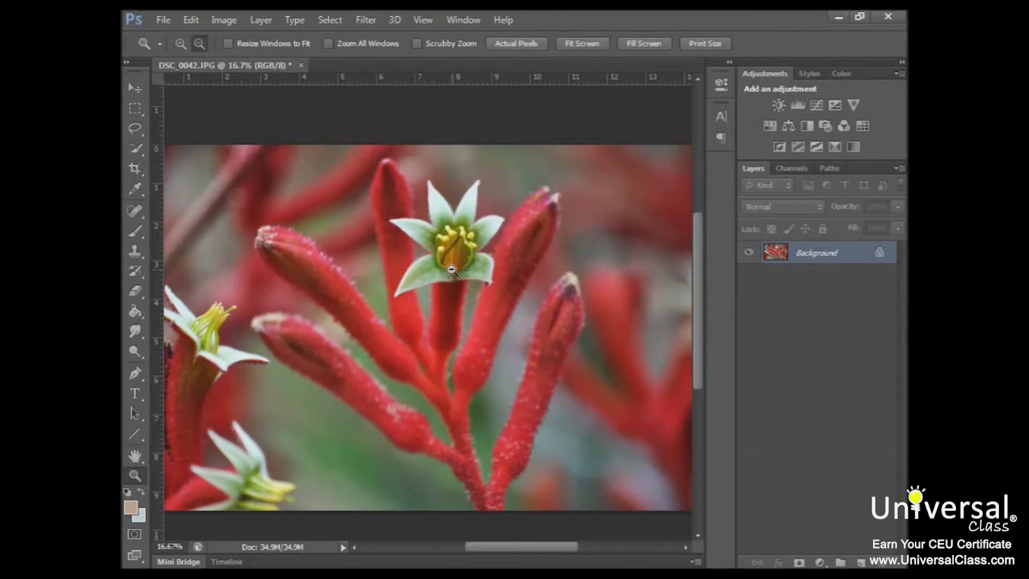
pyautogui.keyDown('alt'); pyautogui.click(451, 269); pyautogui.keyUp('alt')
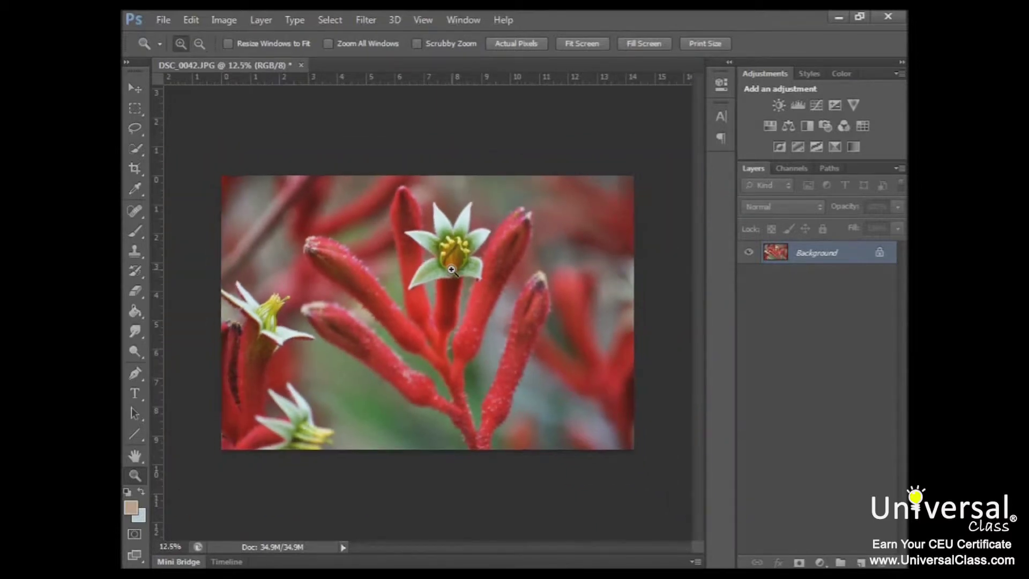
pyautogui.click(451, 269)
pyautogui.click(451, 269)
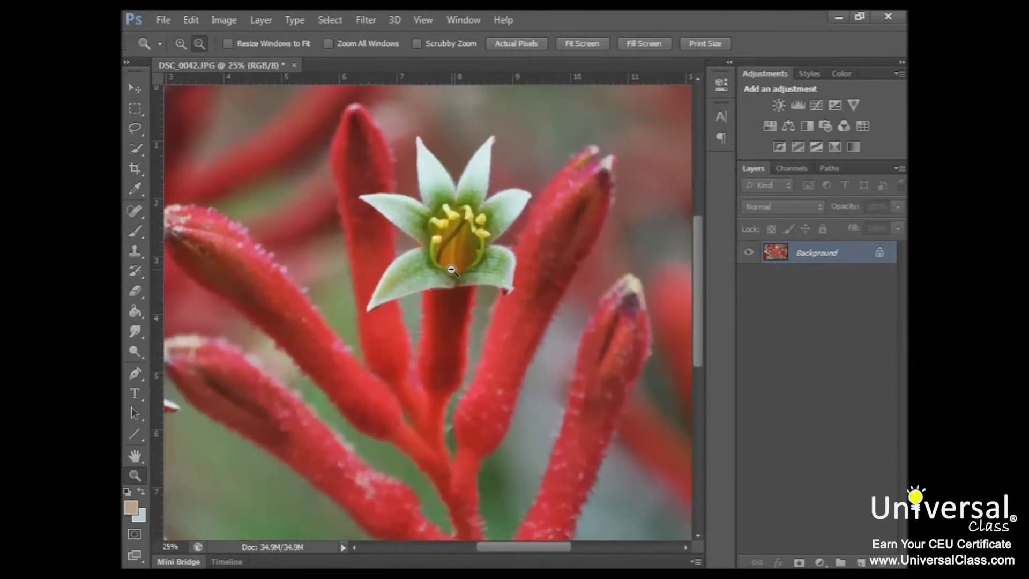
pyautogui.click(137, 93)
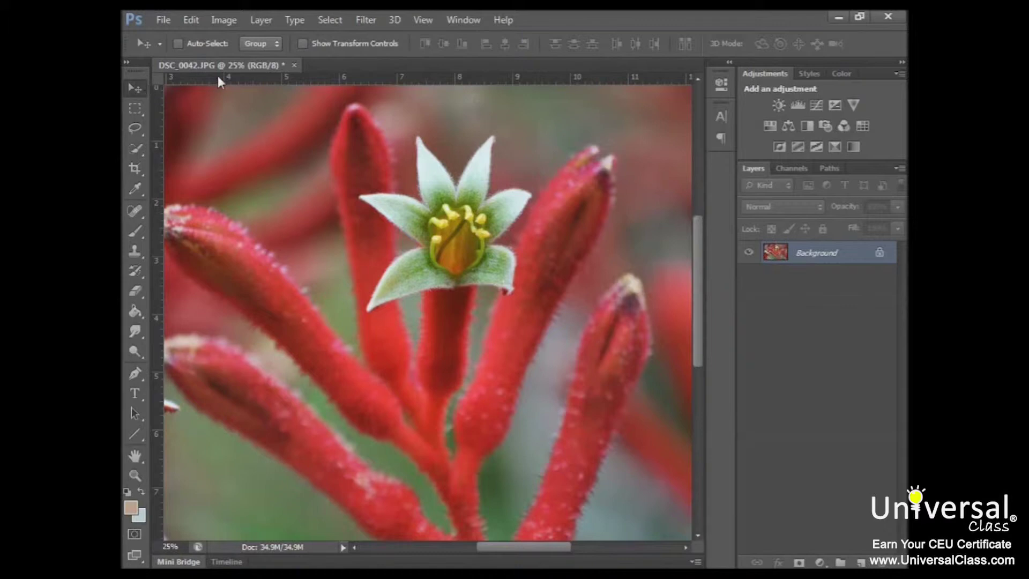
# Check in the View menu that Rulers is turned on.
pyautogui.click(422, 20)
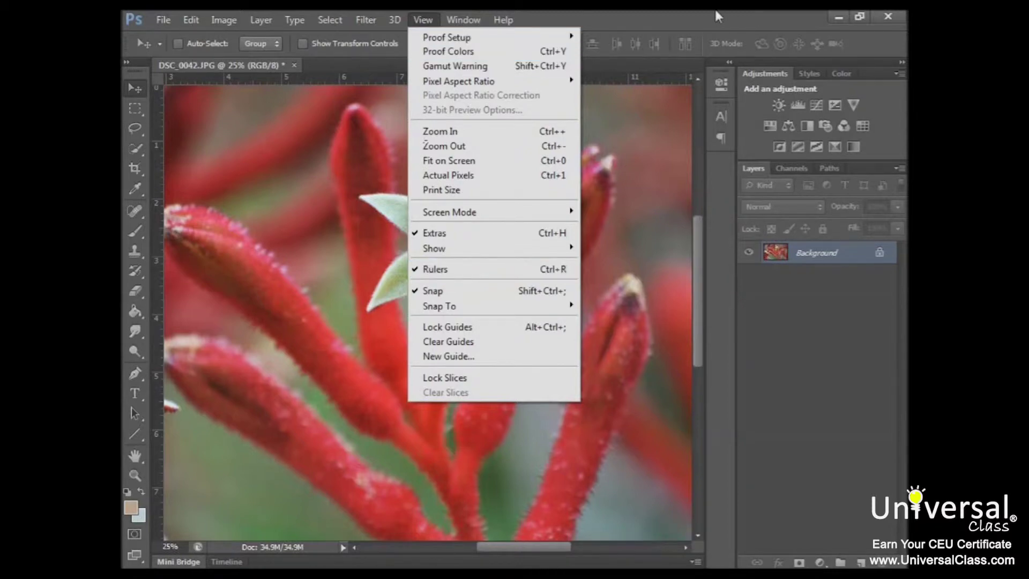
# Close the View menu and scroll the canvas so the main flower sits near the top.
pyautogui.click(139, 76)
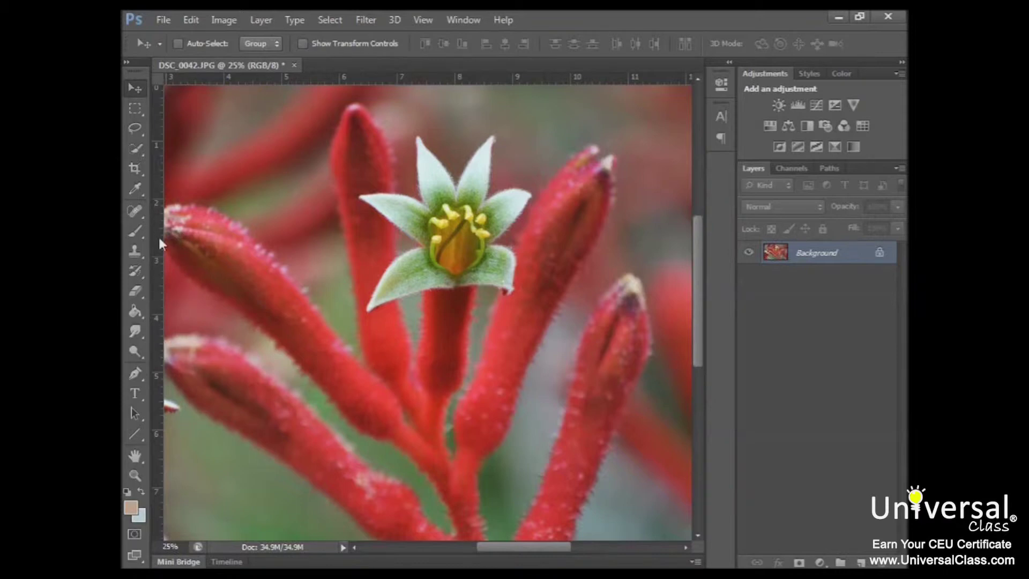
pyautogui.press('z')
pyautogui.scroll(-2, 162, 204)
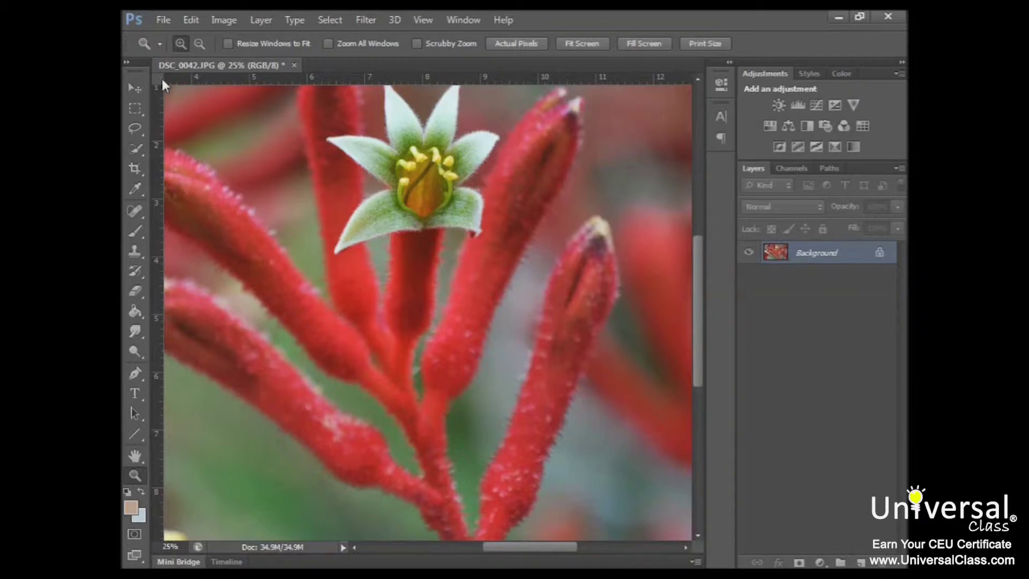
# Pan to the main flower and drag the ruler origin onto its centre for zero.
pyautogui.scroll(3, 515, 241)
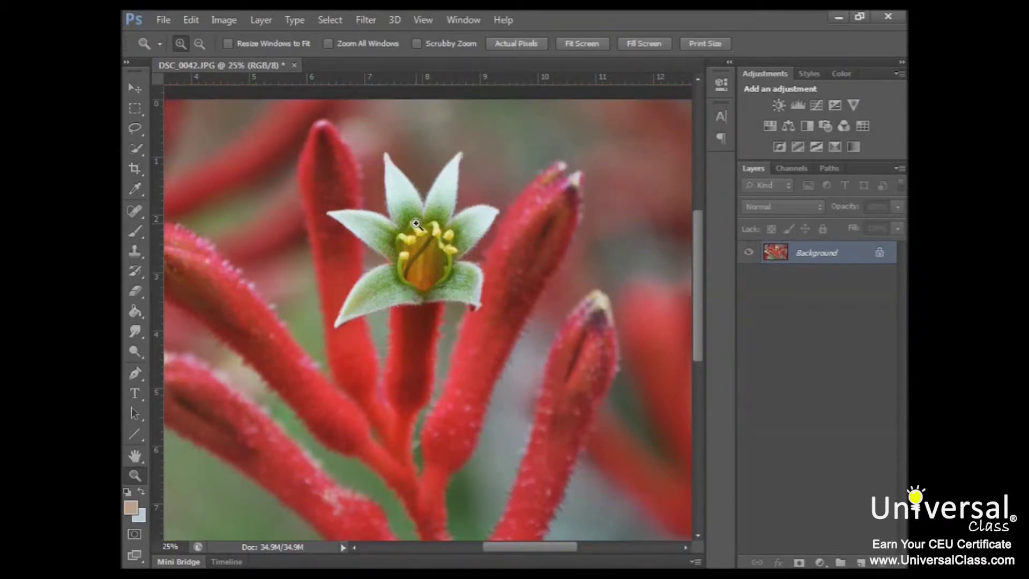
pyautogui.press('h')
pyautogui.moveTo(415, 224); pyautogui.dragTo(458, 199)
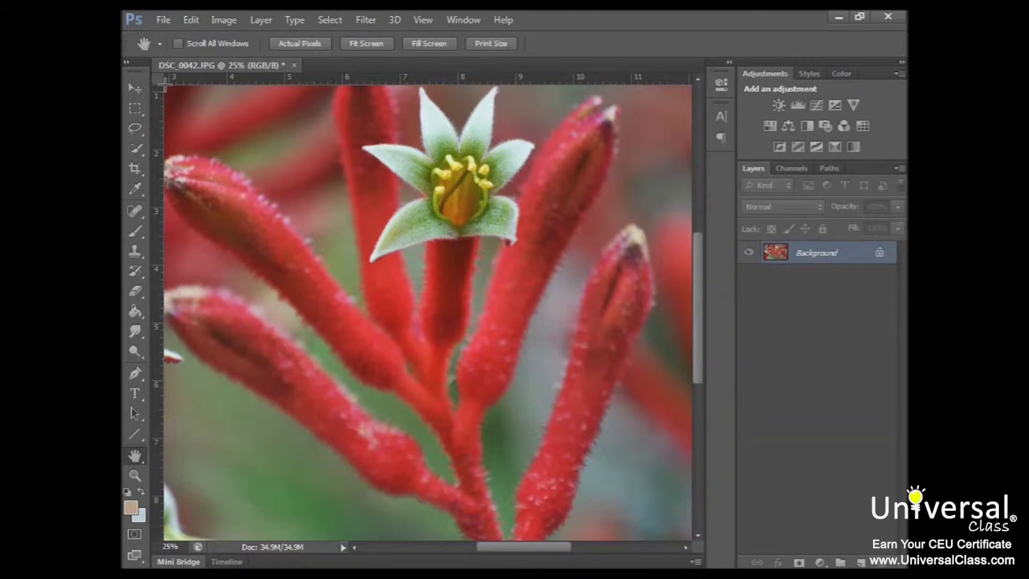
pyautogui.moveTo(165, 84); pyautogui.dragTo(459, 190)
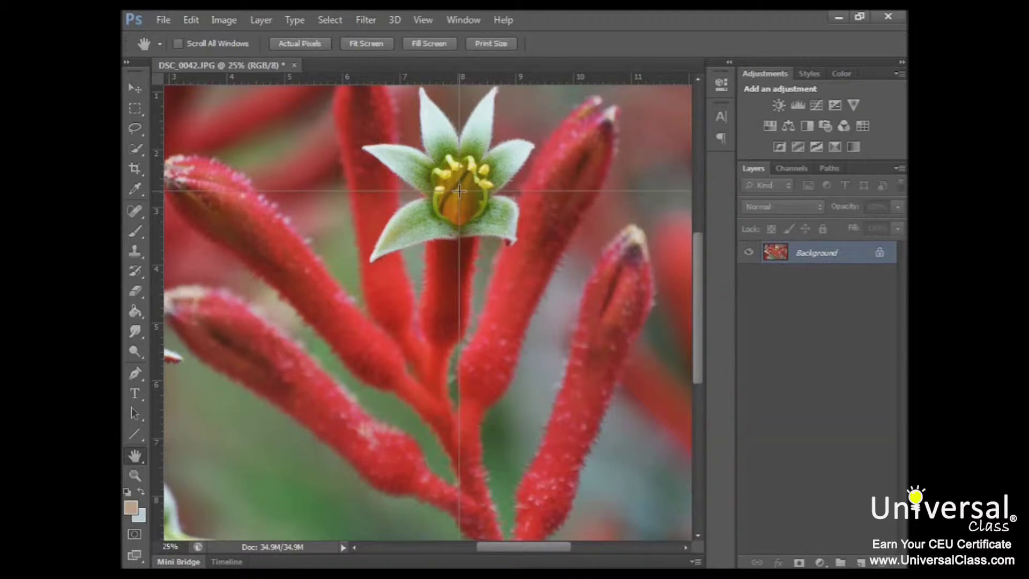
pyautogui.moveTo(459, 191); pyautogui.dragTo(459, 191)
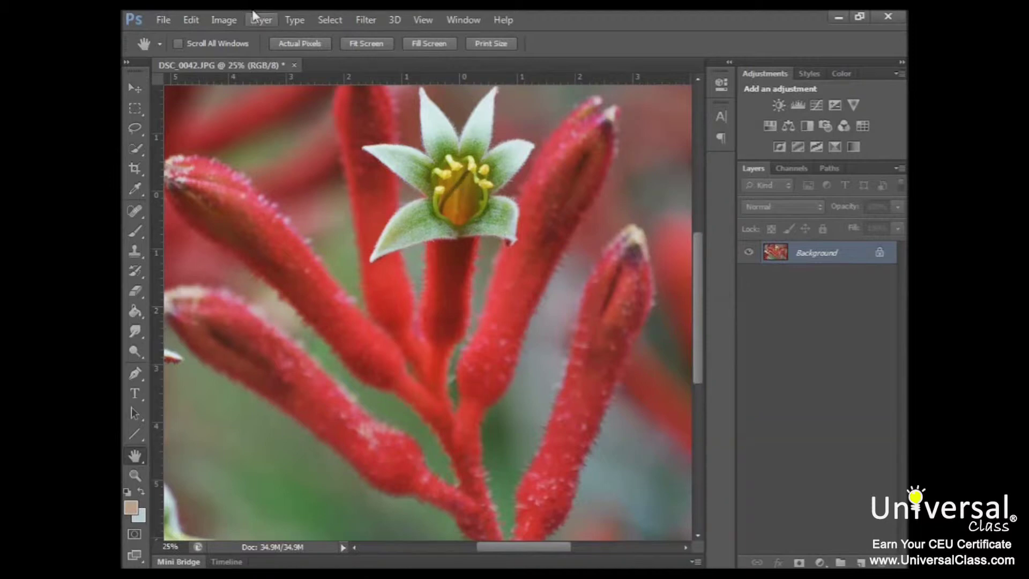
# Bring up the Units & Rulers preferences from the Edit menu.
pyautogui.click(192, 20)
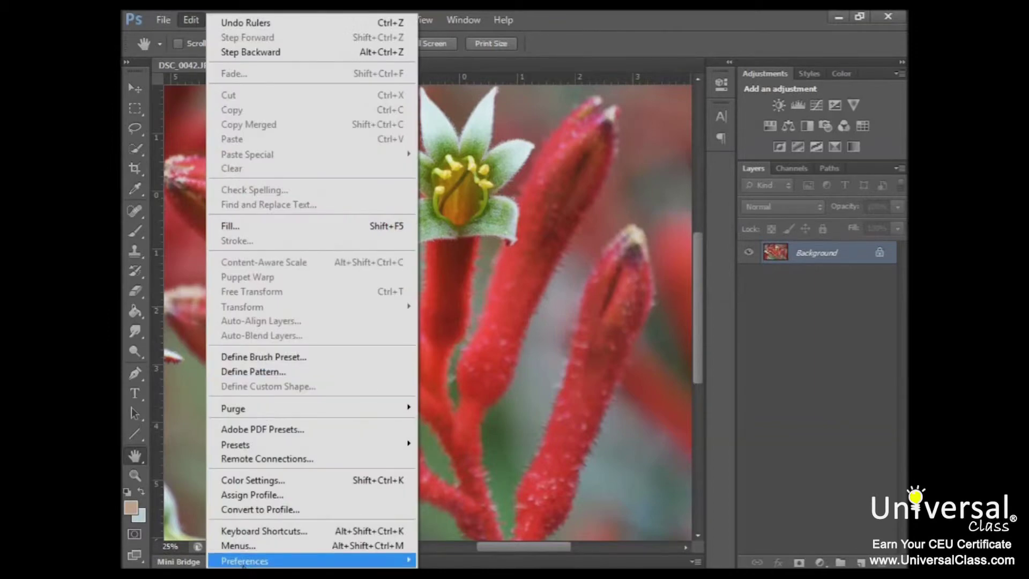
pyautogui.moveTo(242, 562)
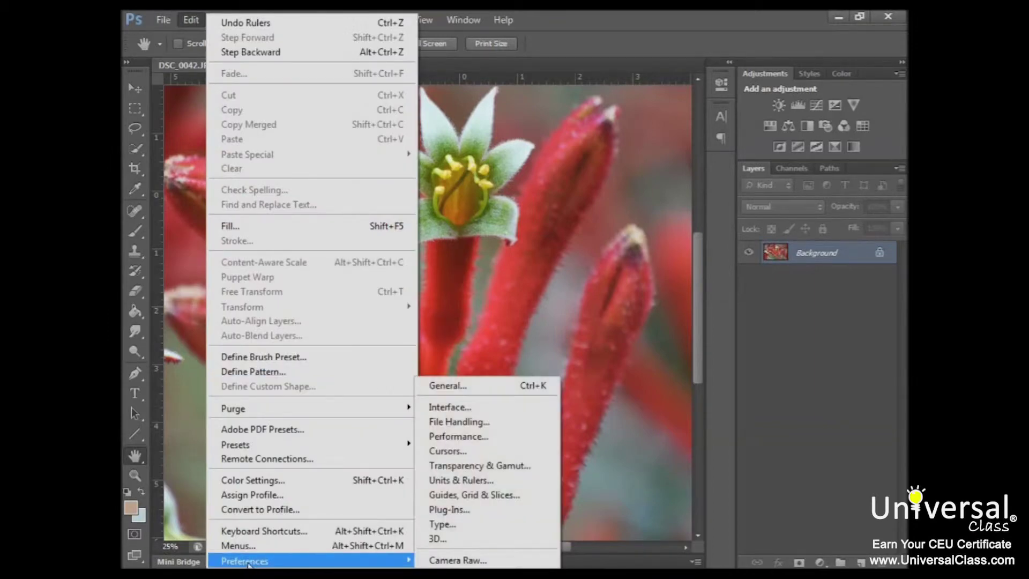
pyautogui.click(458, 480)
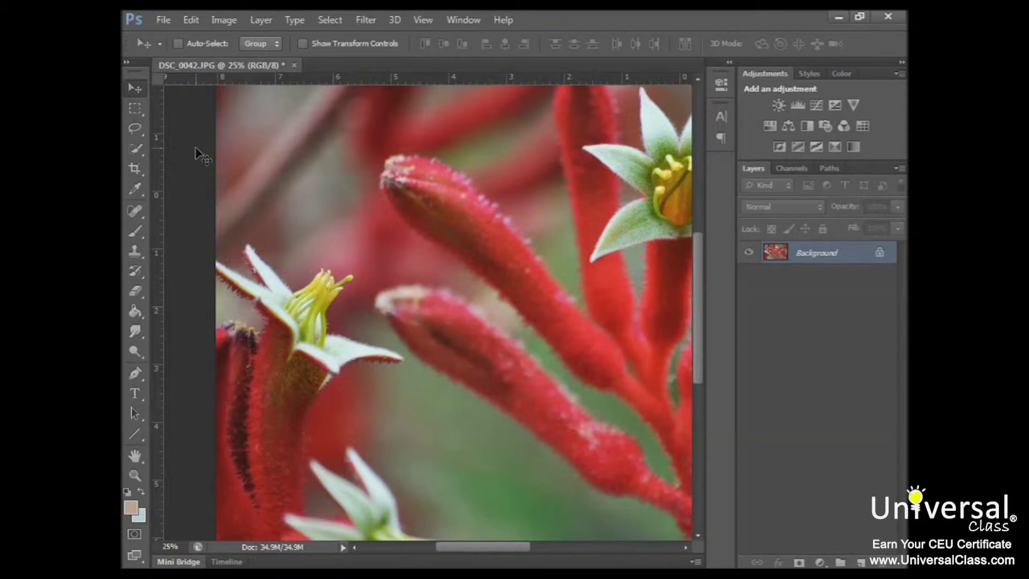
# Show guides via View > Show > Guides and move the vertical guide over the left flower.
pyautogui.click(422, 20)
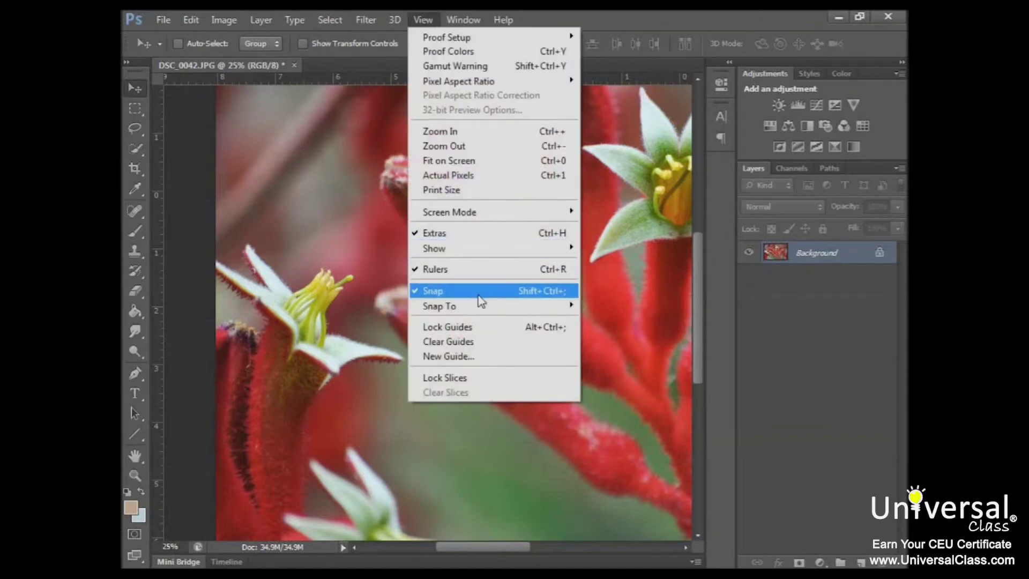
pyautogui.moveTo(457, 248)
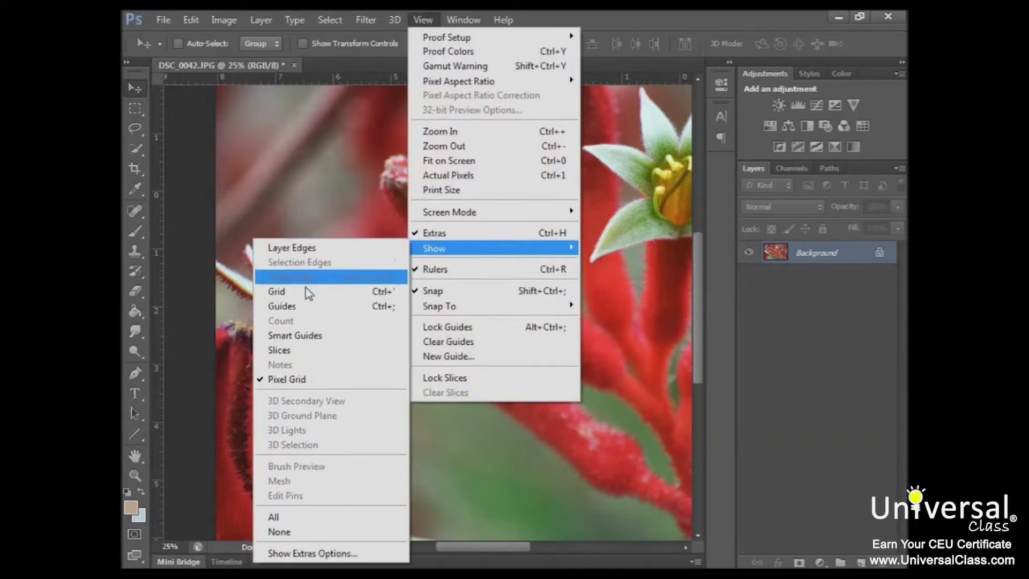
pyautogui.click(297, 312)
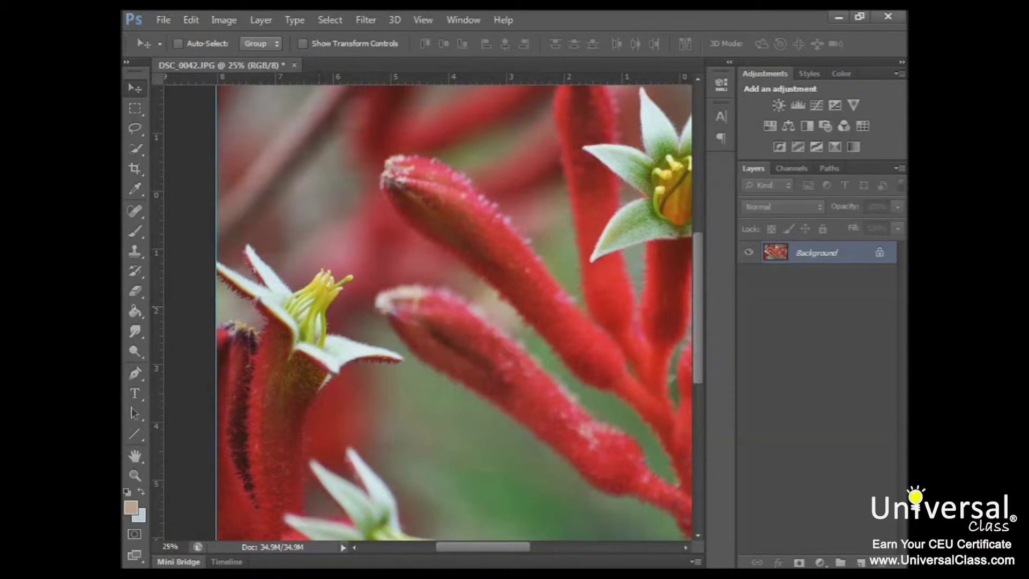
pyautogui.moveTo(476, 548); pyautogui.dragTo(484, 548)
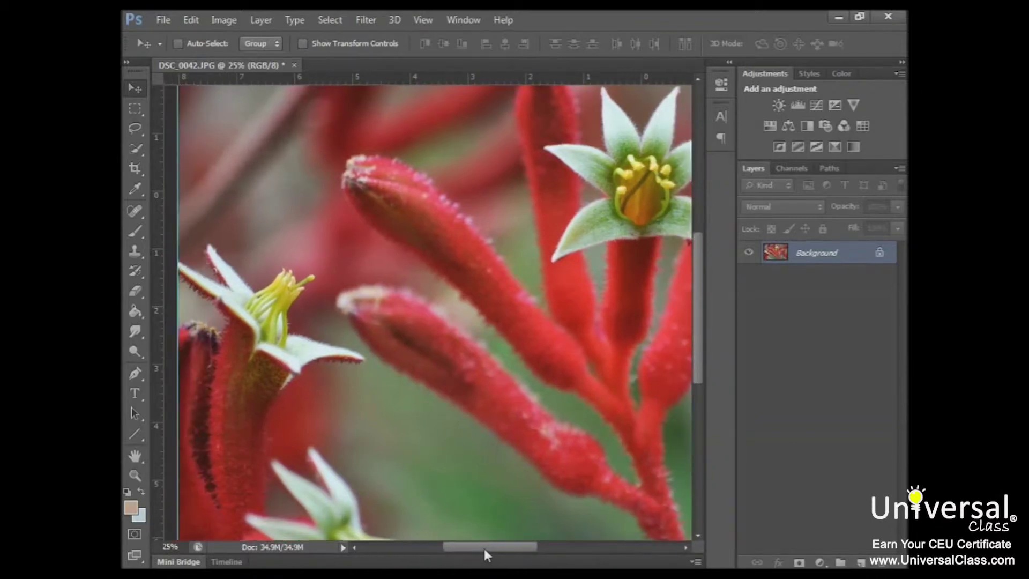
pyautogui.moveTo(177, 244); pyautogui.dragTo(280, 225)
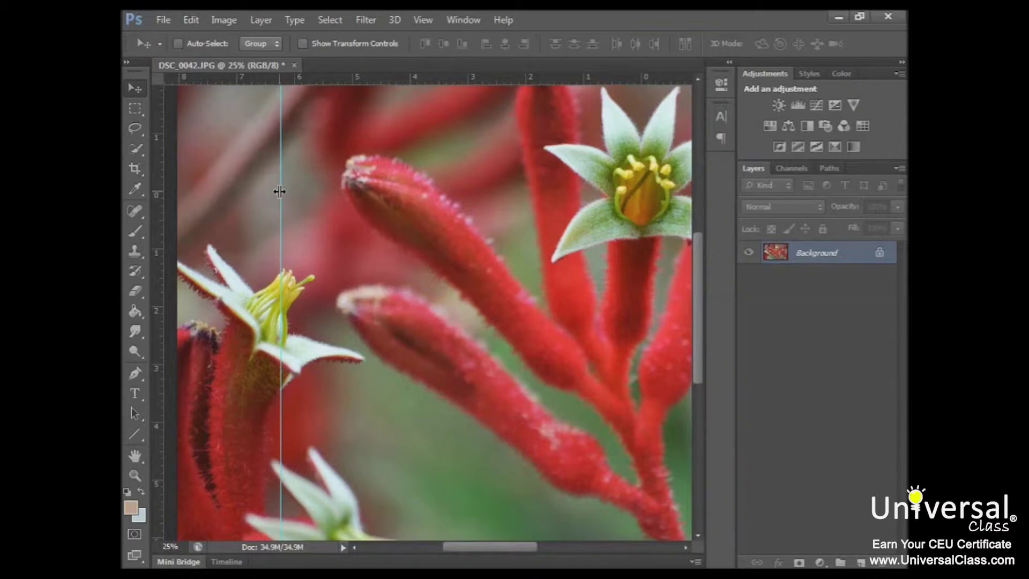
# Drag a horizontal guide down from the top ruler to cross the left flower.
pyautogui.scroll(3, 292, 457)
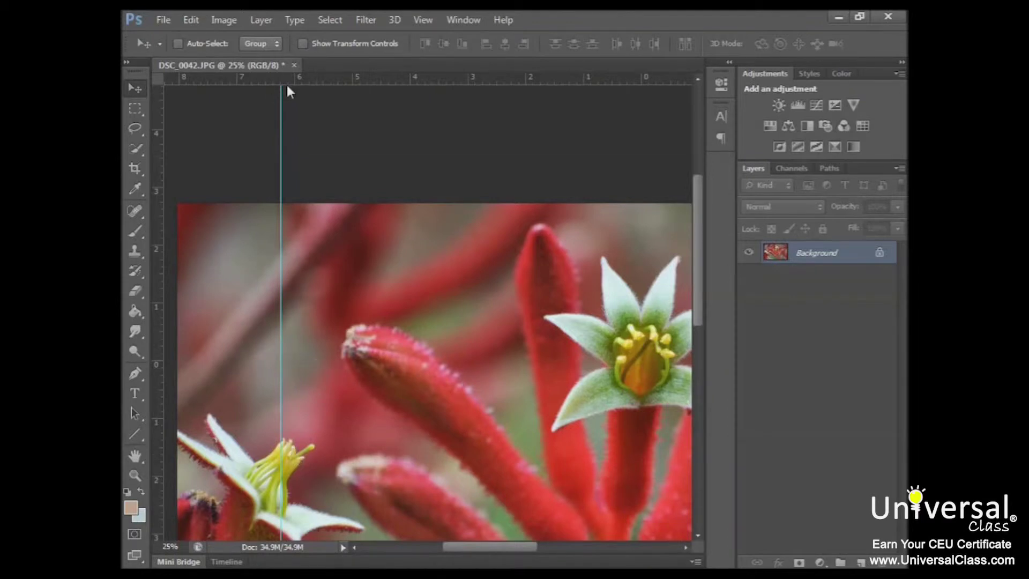
pyautogui.moveTo(287, 83); pyautogui.dragTo(289, 121)
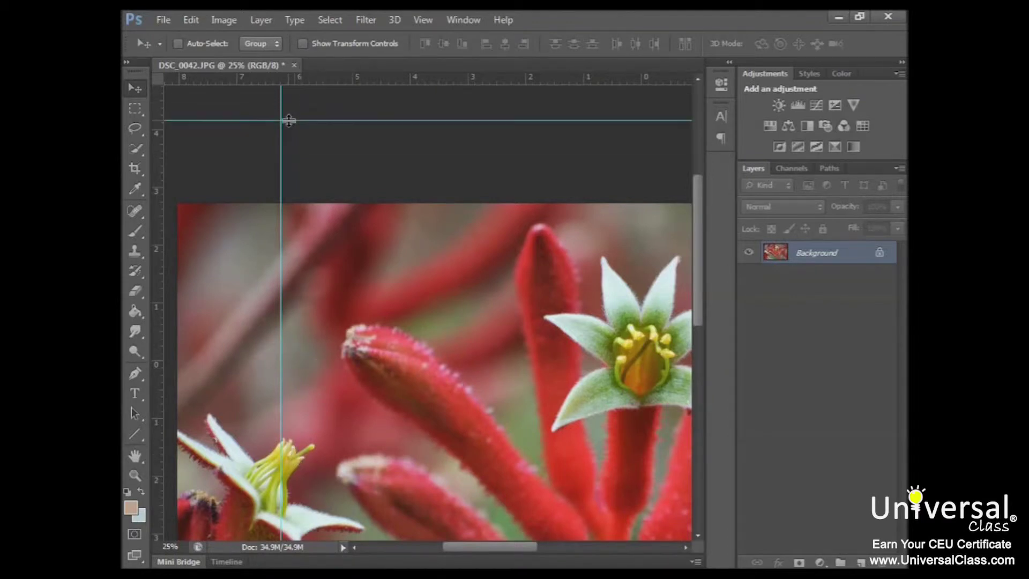
pyautogui.moveTo(297, 173); pyautogui.dragTo(345, 477)
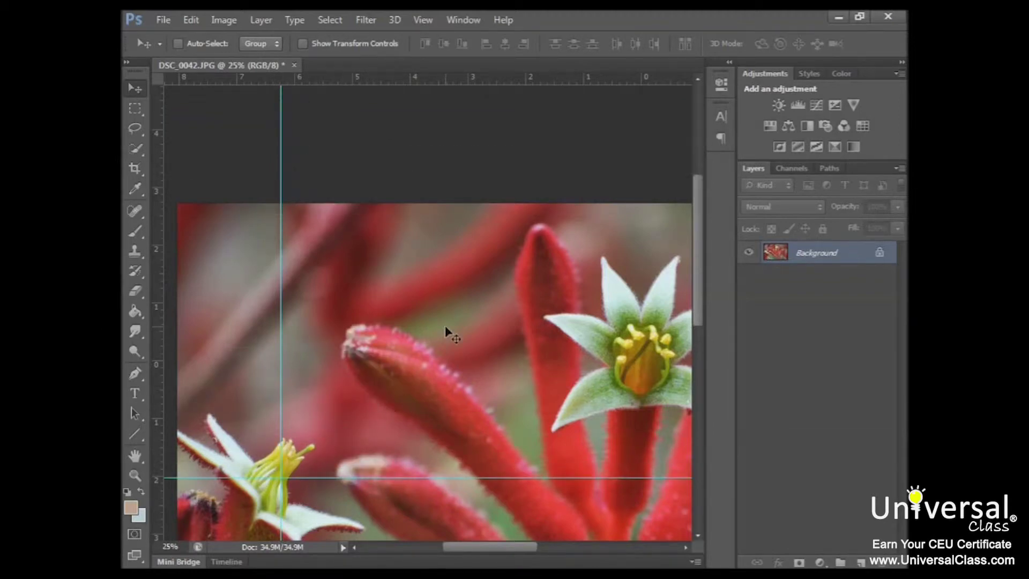
pyautogui.scroll(-4, 445, 326)
pyautogui.hscroll(-2, 444, 326)
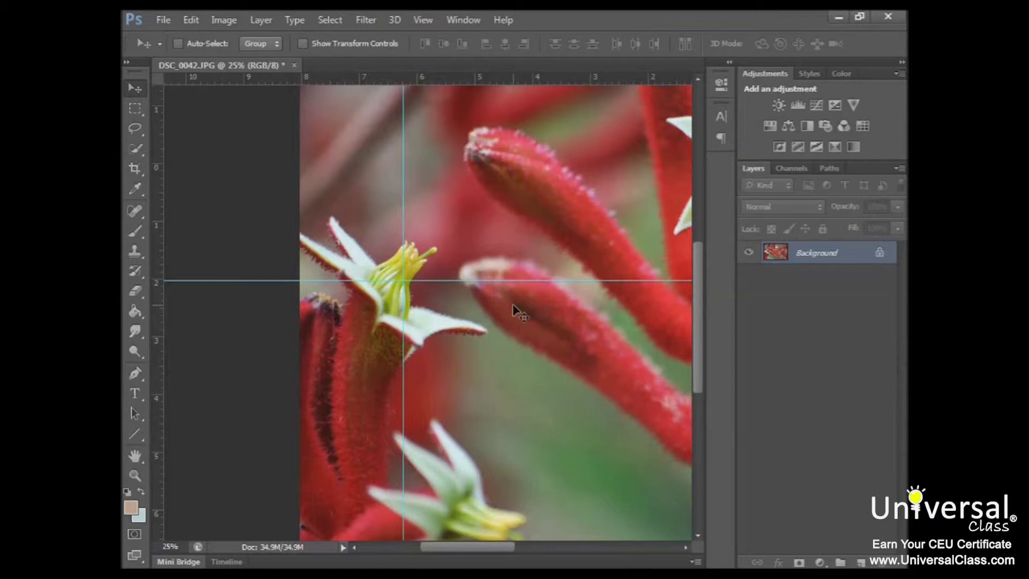
pyautogui.click(421, 21)
# Turn off guide display and zoom out to 16.7% to see the whole photo.
pyautogui.moveTo(436, 249)
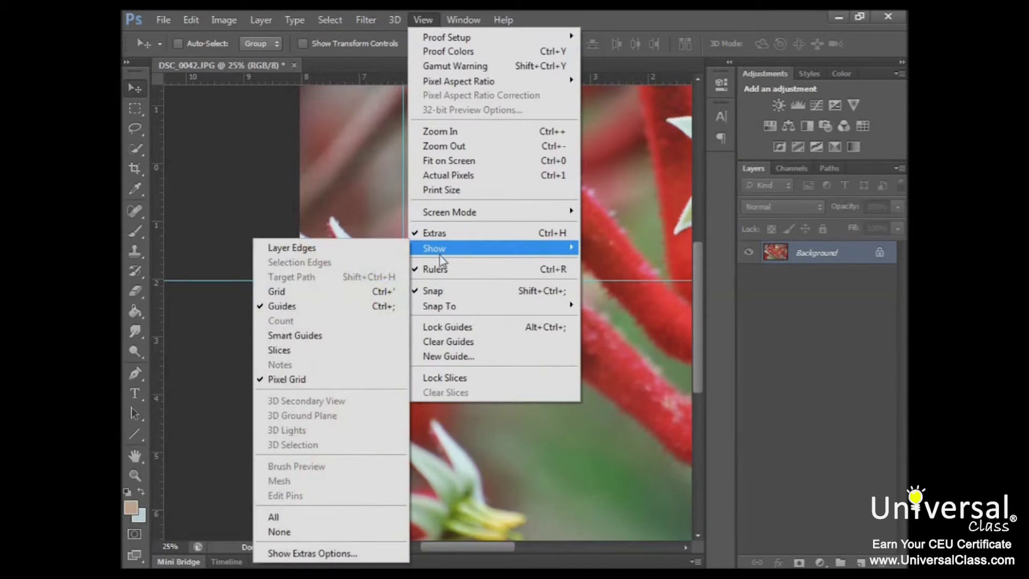
pyautogui.click(327, 309)
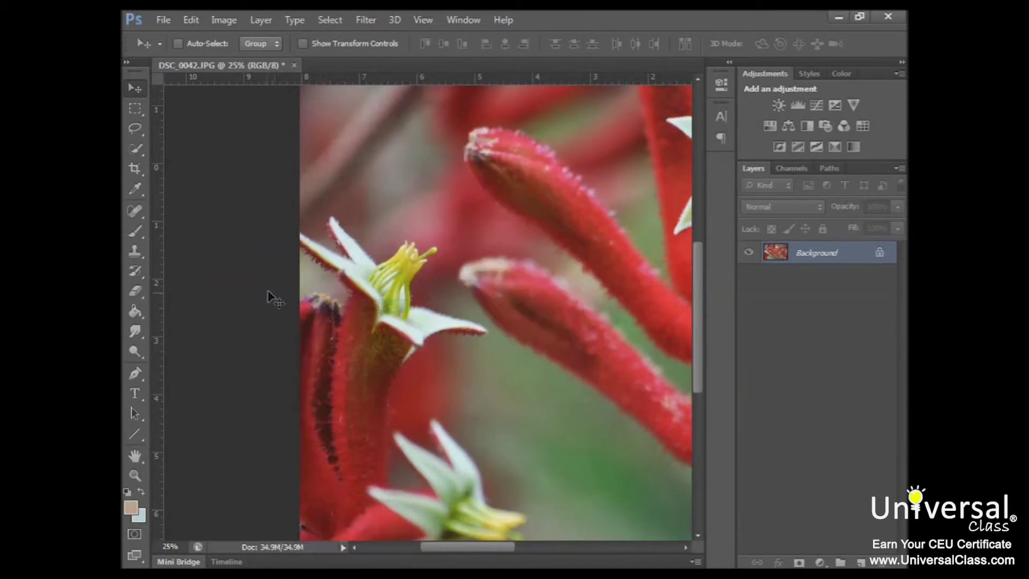
pyautogui.click(135, 475)
pyautogui.keyDown('alt'); pyautogui.click(591, 352); pyautogui.keyUp('alt')
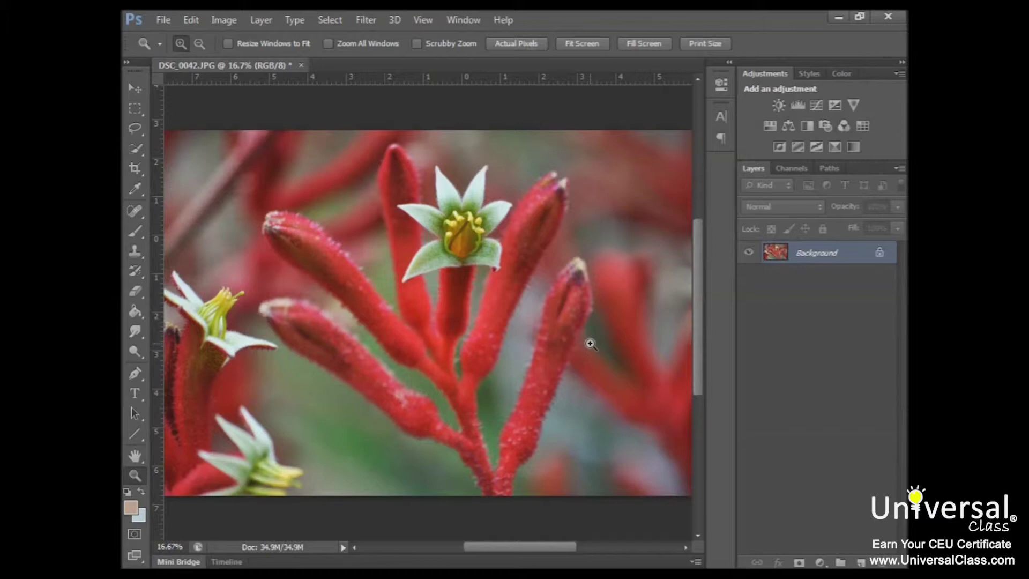
# Turn on the grid overlay across the kangaroo paw photo from View > Show.
pyautogui.click(423, 22)
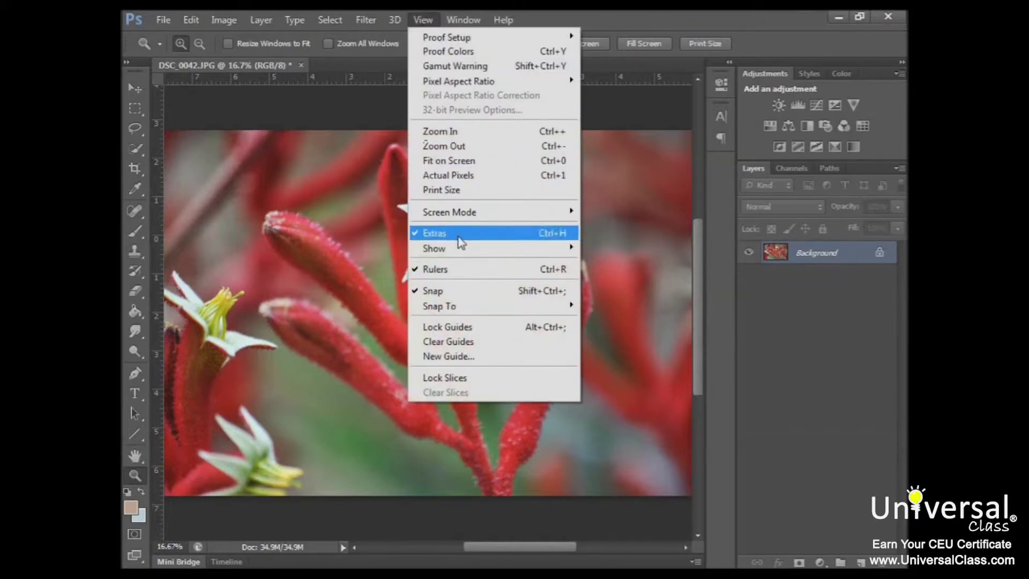
pyautogui.moveTo(458, 248)
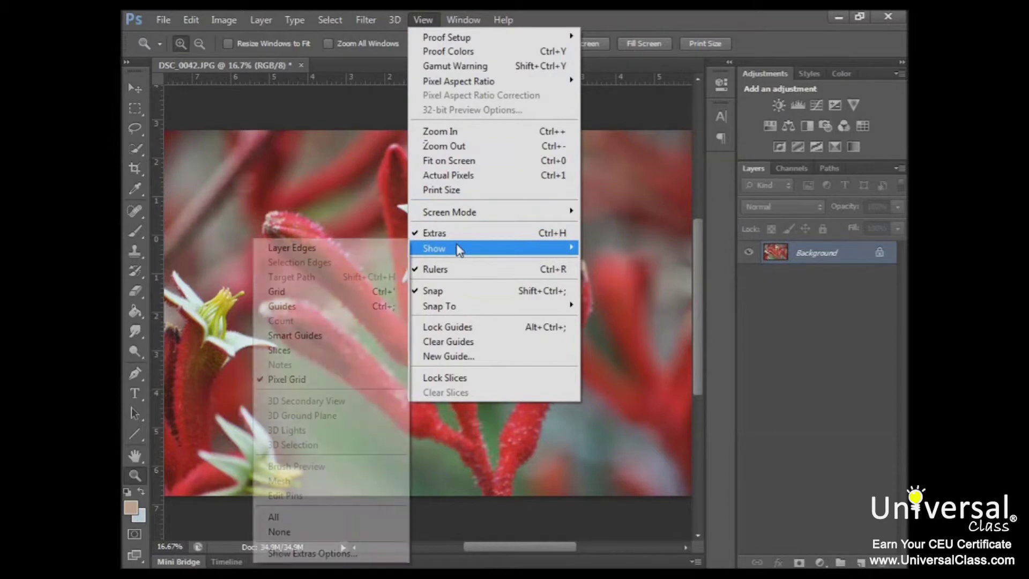
pyautogui.click(293, 293)
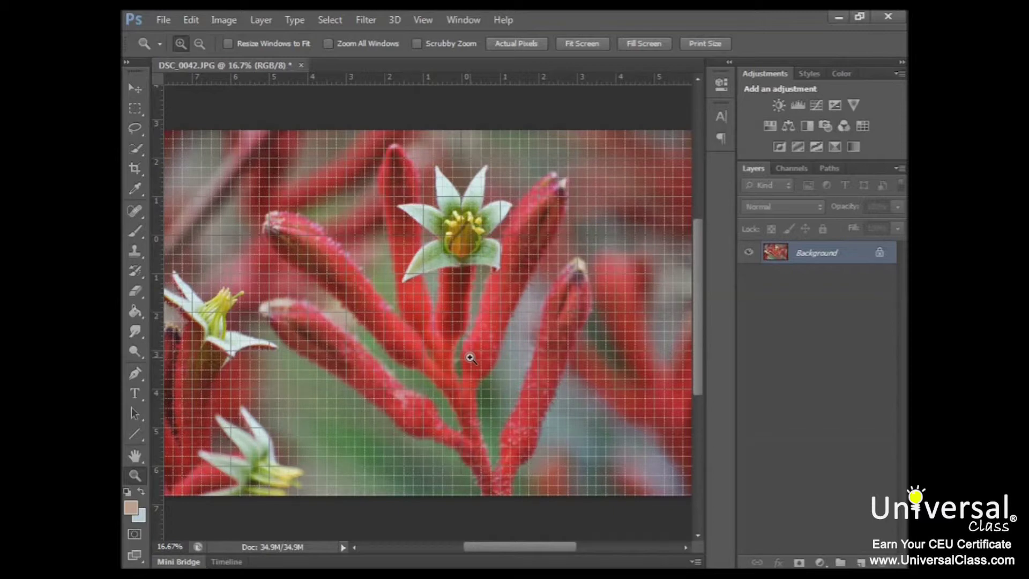
pyautogui.click(185, 21)
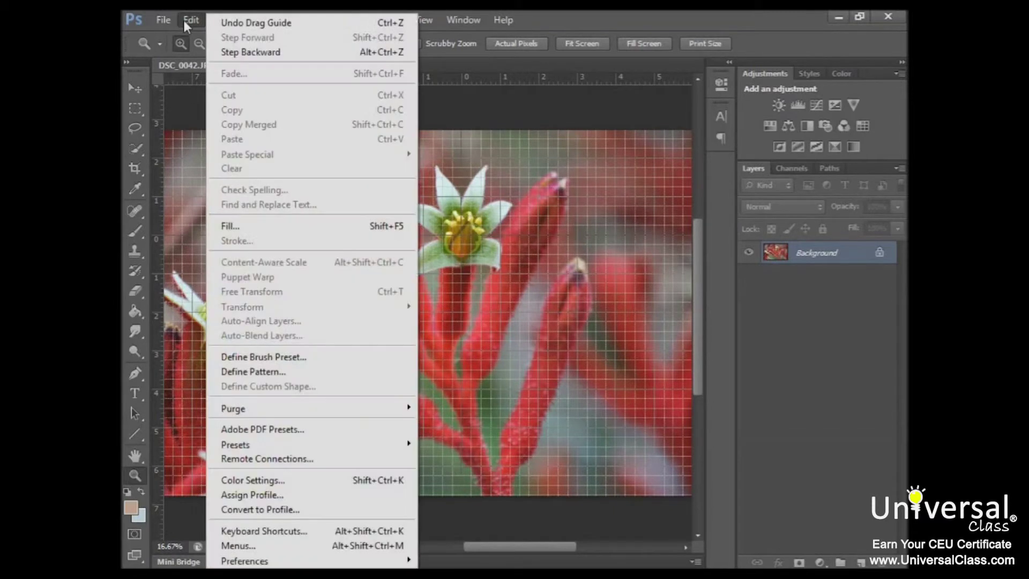
pyautogui.moveTo(273, 561)
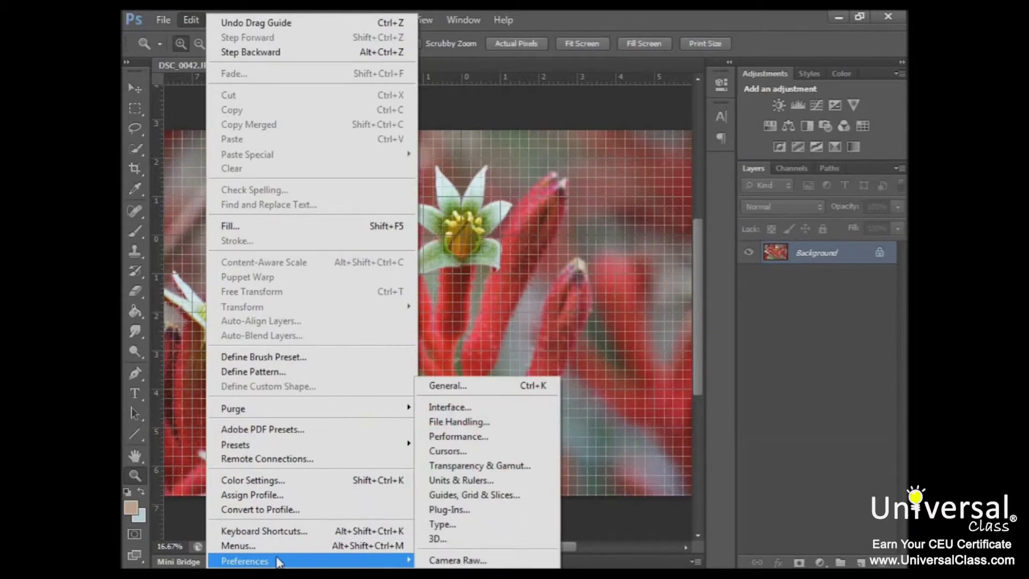
pyautogui.click(474, 495)
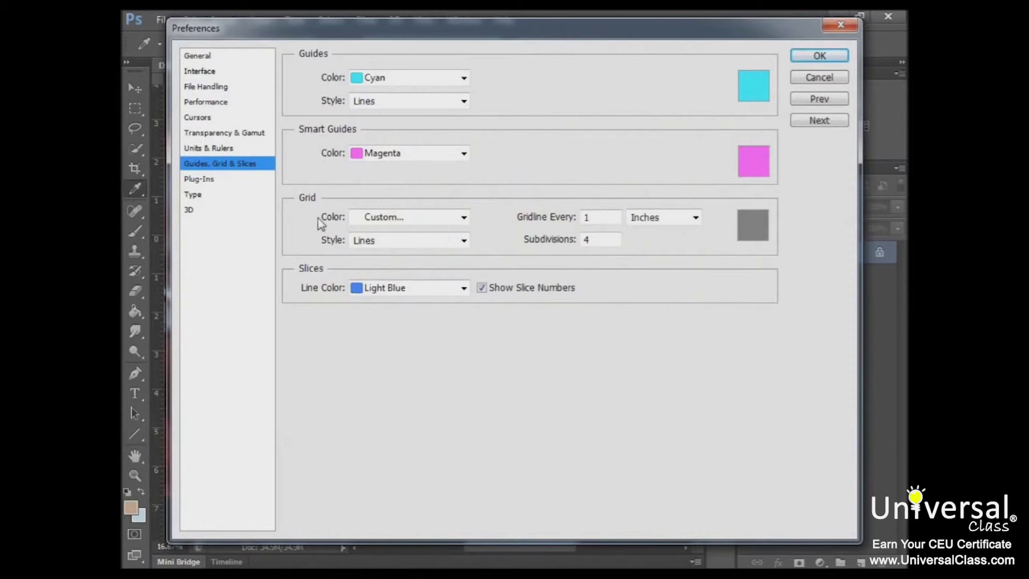
pyautogui.click(798, 58)
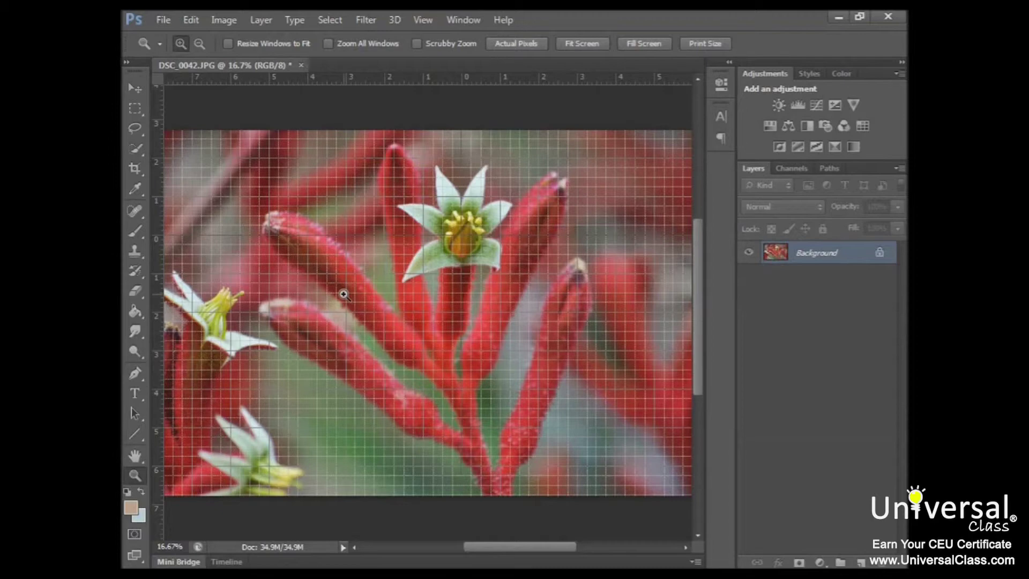
pyautogui.click(424, 22)
# Hide the grid and brush a pale 49% opacity wash over the red buds.
pyautogui.moveTo(428, 249)
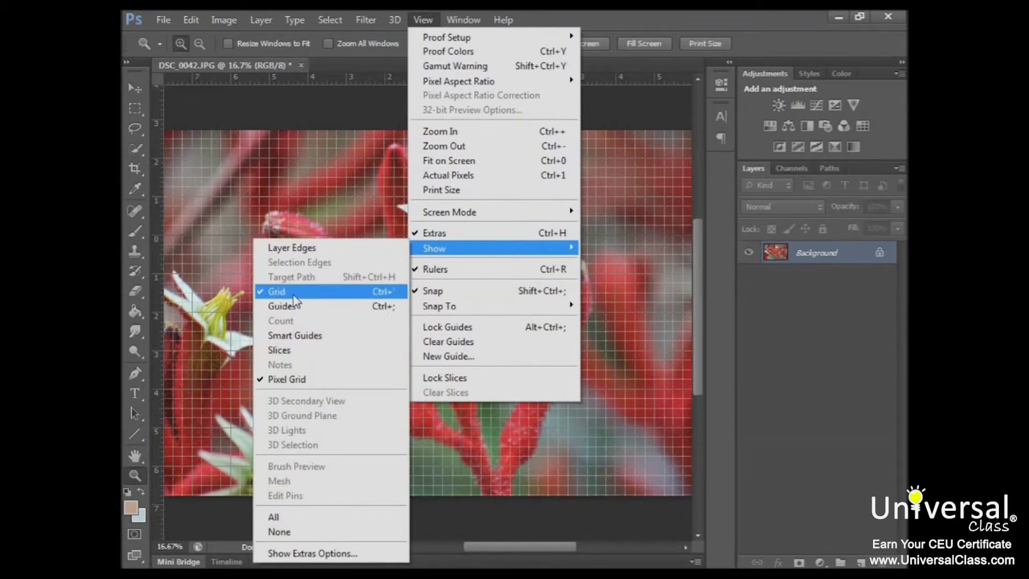
pyautogui.click(293, 295)
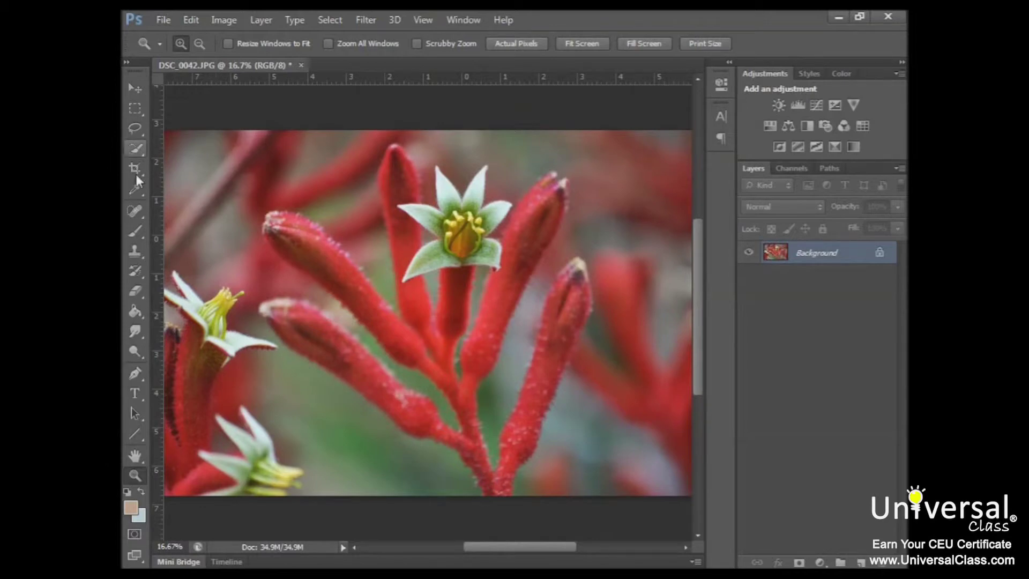
pyautogui.click(138, 236)
pyautogui.moveTo(397, 230)
pyautogui.mouseDown()
pyautogui.moveTo(343, 267)
pyautogui.moveTo(508, 241)
pyautogui.moveTo(351, 244)
pyautogui.moveTo(616, 289)
pyautogui.moveTo(375, 386)
pyautogui.moveTo(289, 321)
pyautogui.mouseUp()
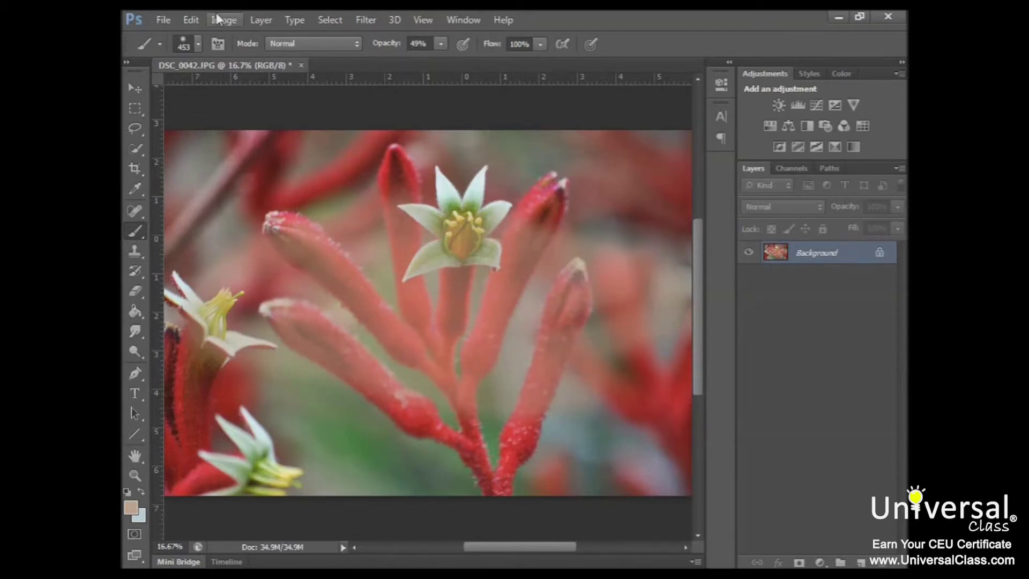
pyautogui.click(192, 20)
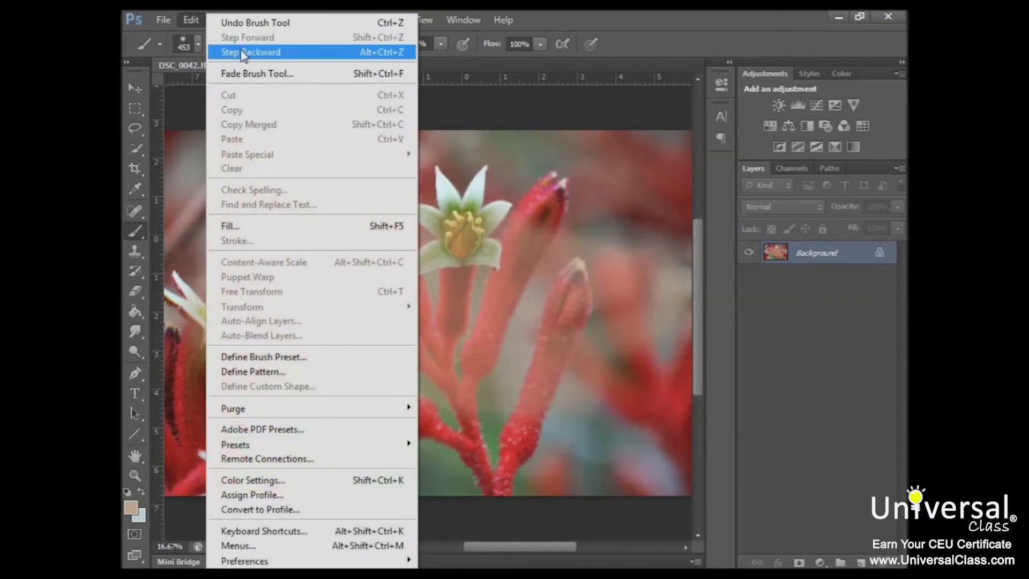
pyautogui.click(244, 53)
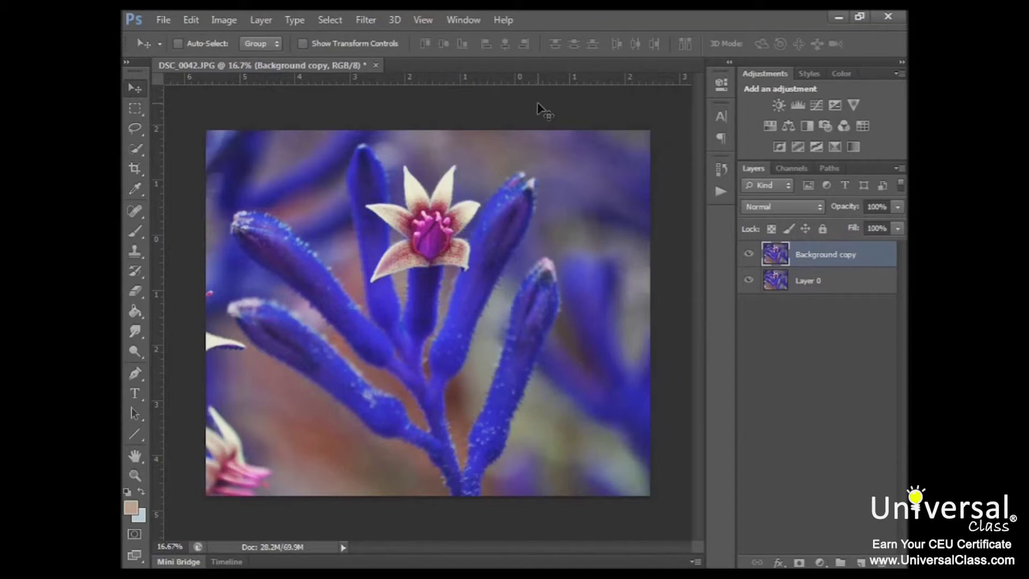
pyautogui.click(461, 19)
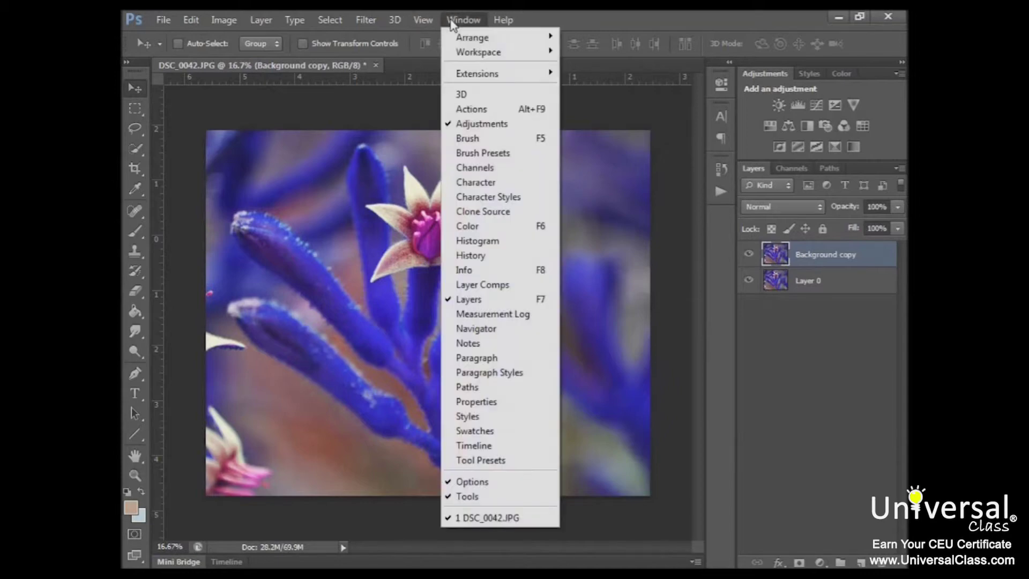
# Delete the Image Size history state, leaving only Open and Hue/Saturation in History.
pyautogui.click(482, 256)
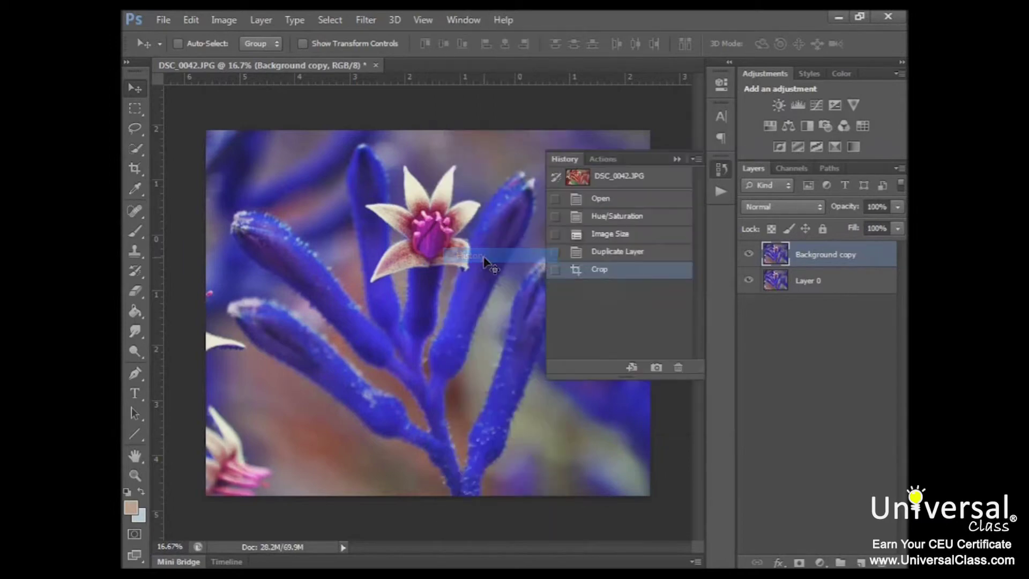
pyautogui.click(613, 235)
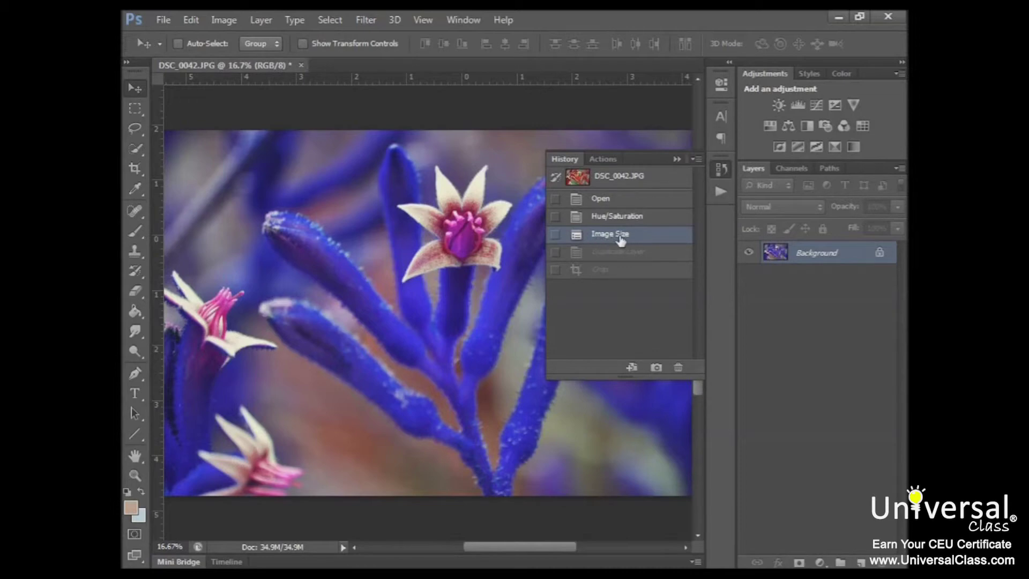
pyautogui.click(678, 367)
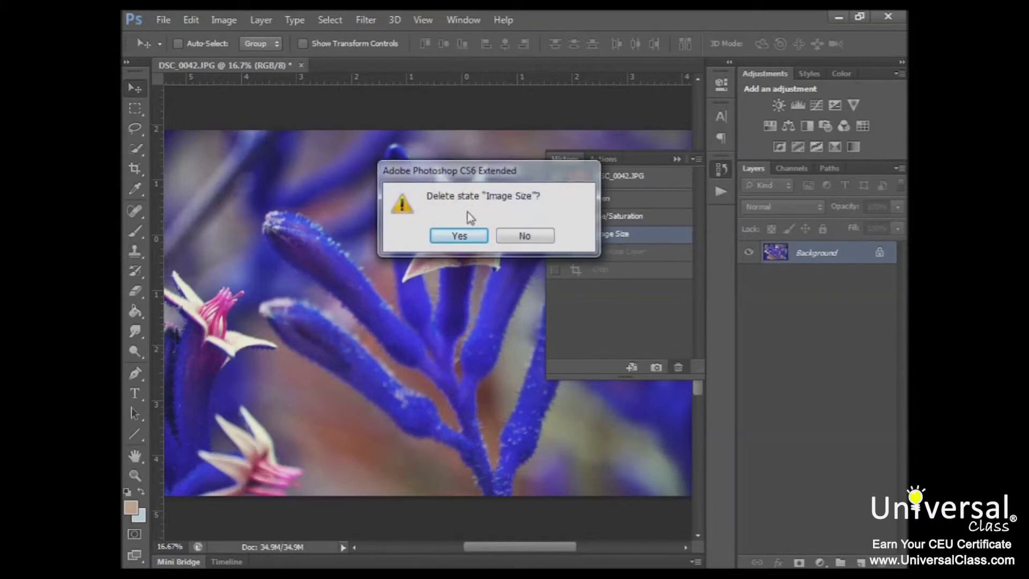
pyautogui.click(474, 240)
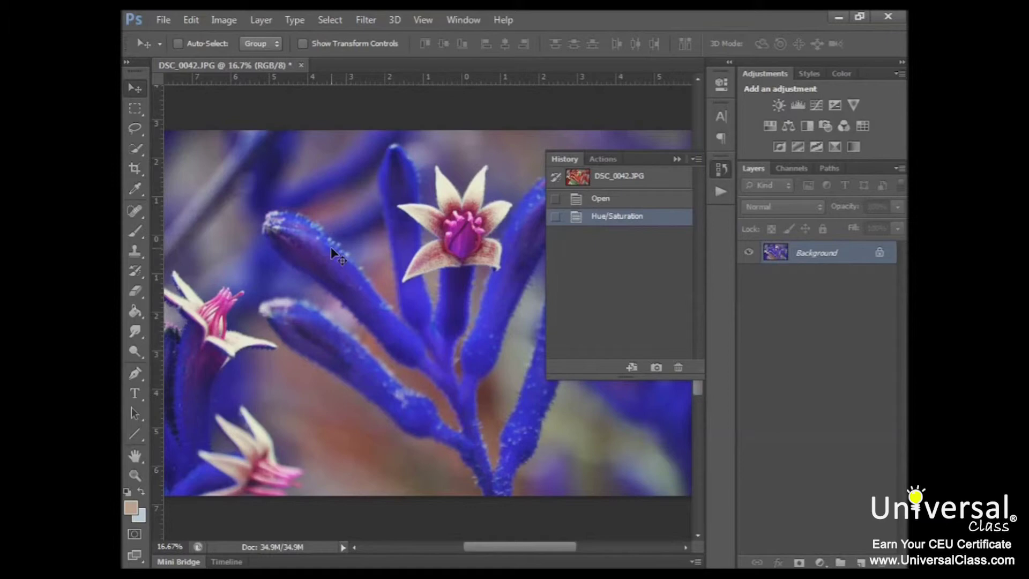
pyautogui.click(675, 159)
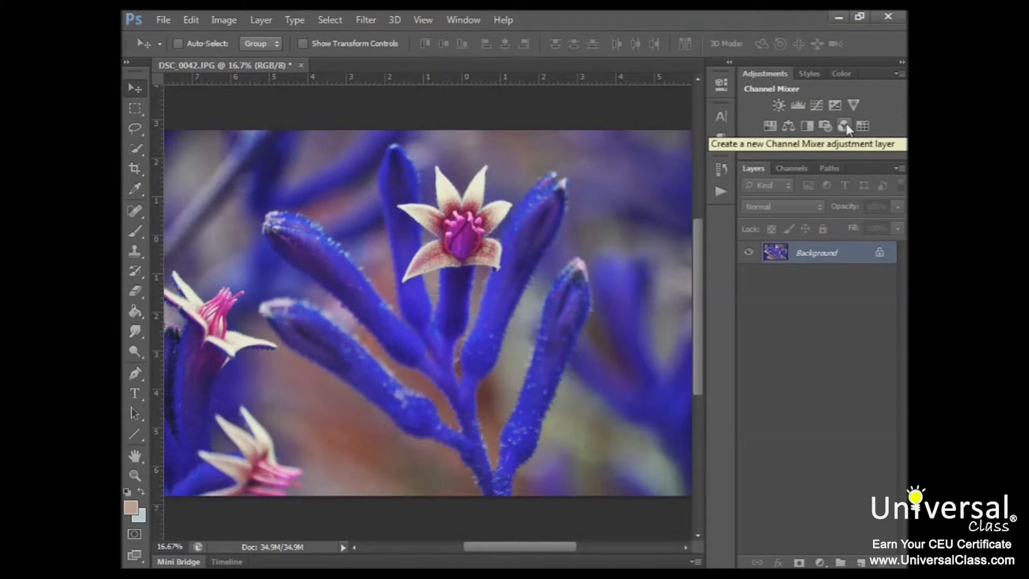
# Add a Brightness/Contrast 1 adjustment layer with a mask above the Background.
pyautogui.click(776, 106)
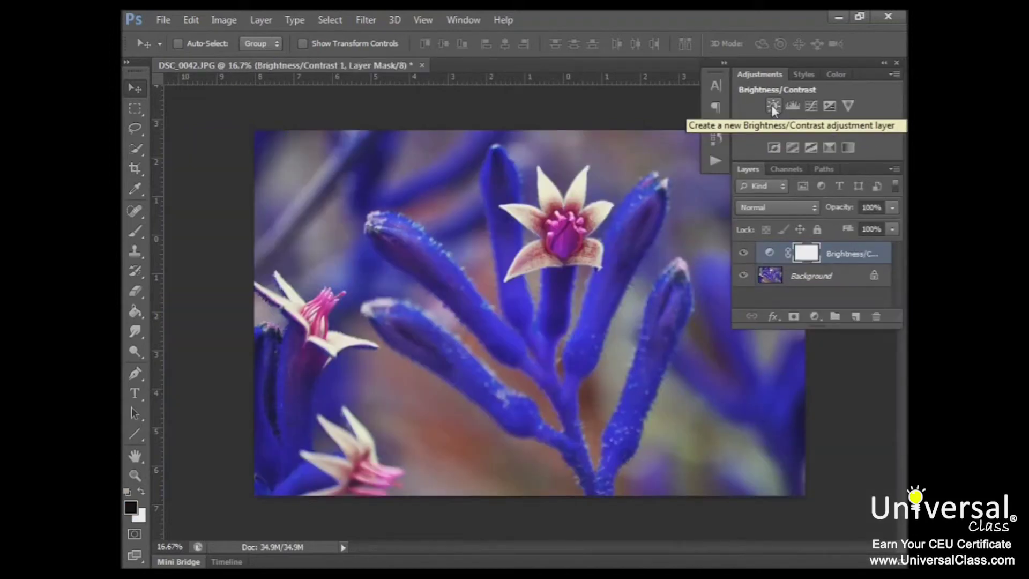
# Add another Brightness/Contrast layer and raise Brightness to 88 and Contrast to 82.
pyautogui.click(773, 106)
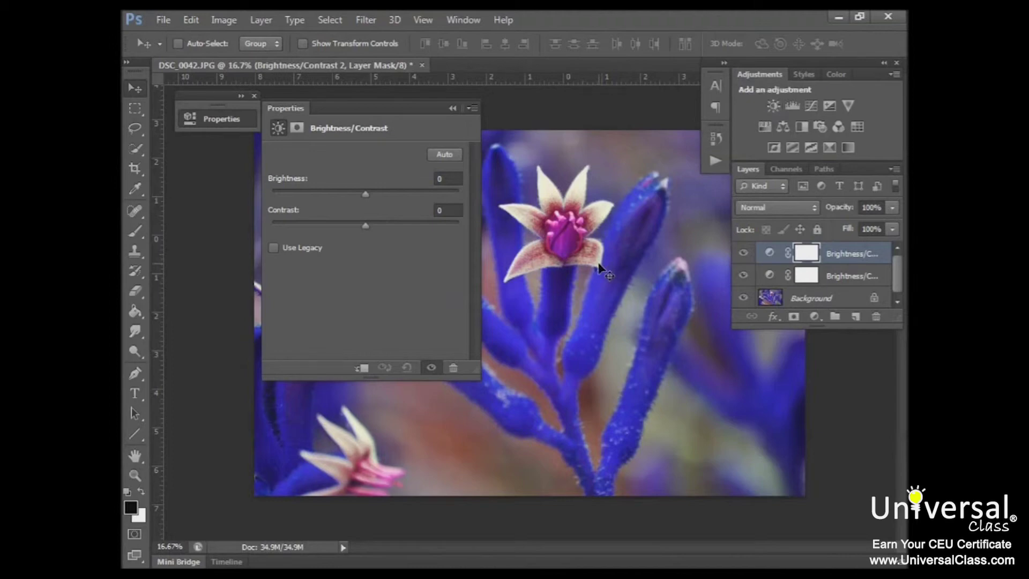
pyautogui.moveTo(365, 192); pyautogui.dragTo(399, 193)
pyautogui.moveTo(365, 225); pyautogui.dragTo(414, 230)
pyautogui.moveTo(400, 193); pyautogui.dragTo(423, 194)
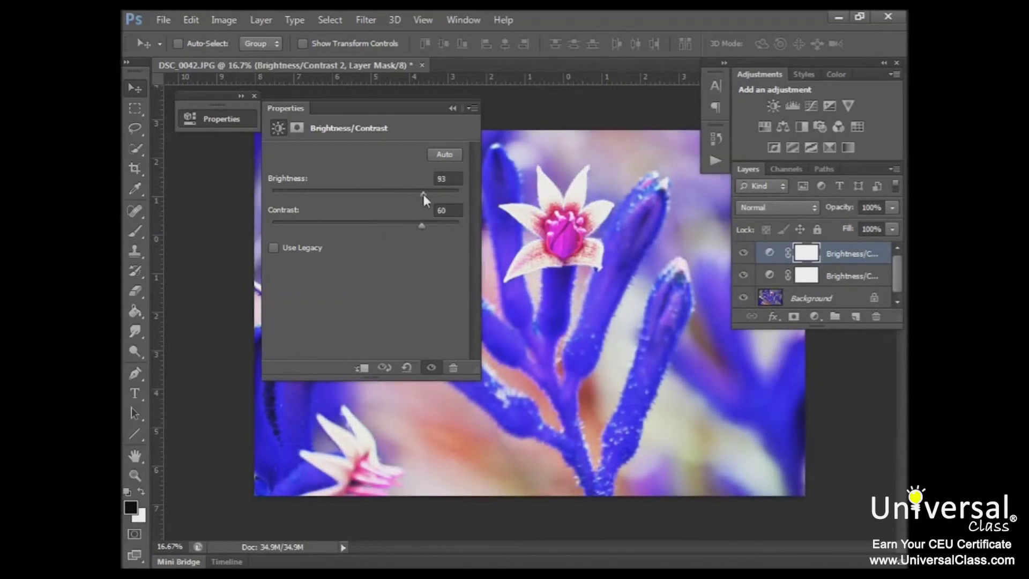
pyautogui.moveTo(442, 230); pyautogui.dragTo(444, 229)
# Toggle the second adjustment layer's visibility to compare the photo with and without it.
pyautogui.click(431, 368)
pyautogui.click(432, 368)
pyautogui.click(432, 368)
# Reset the second Brightness/Contrast layer to defaults, delete it, and collapse Properties.
pyautogui.click(407, 368)
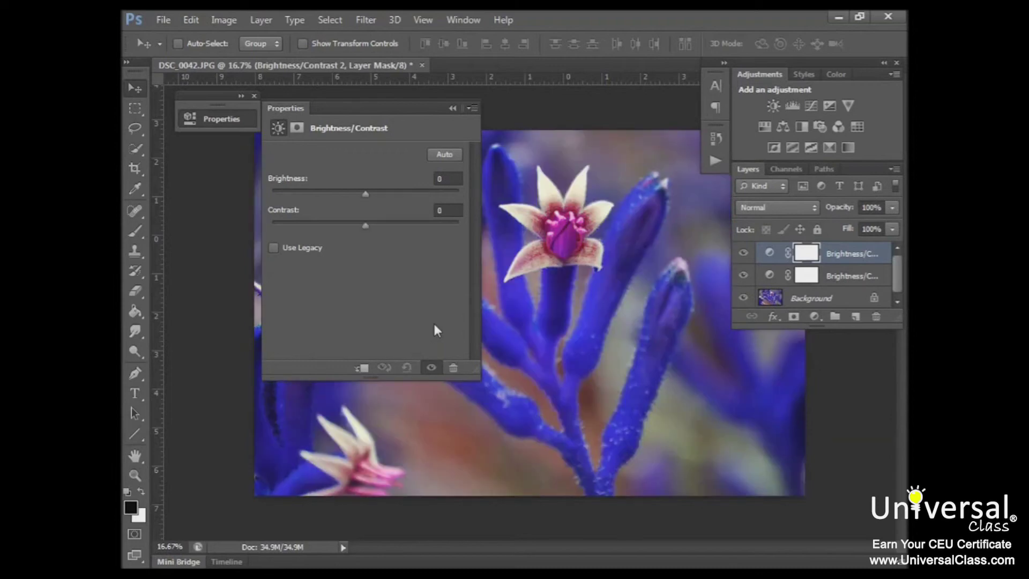
pyautogui.click(452, 367)
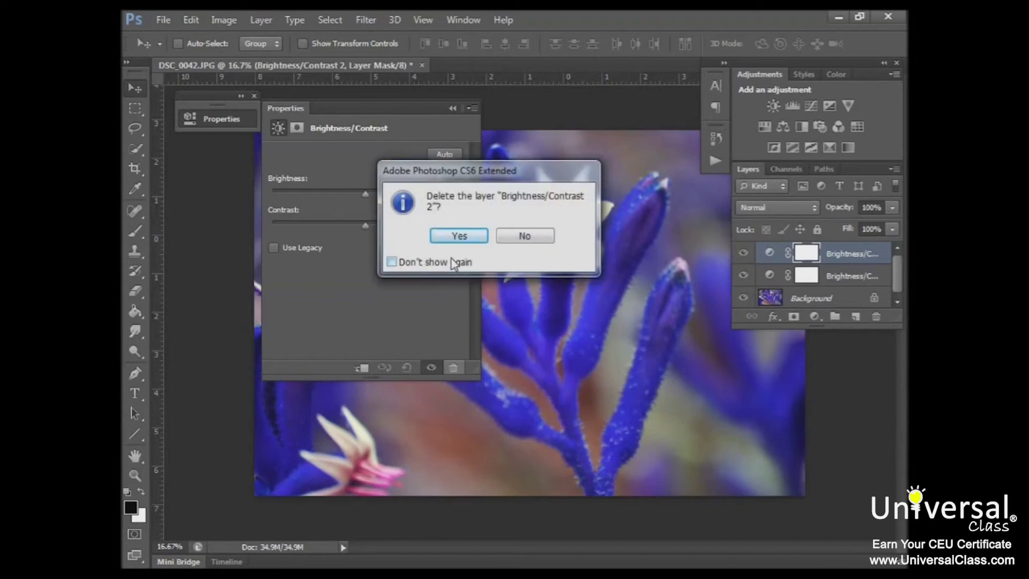
pyautogui.click(460, 237)
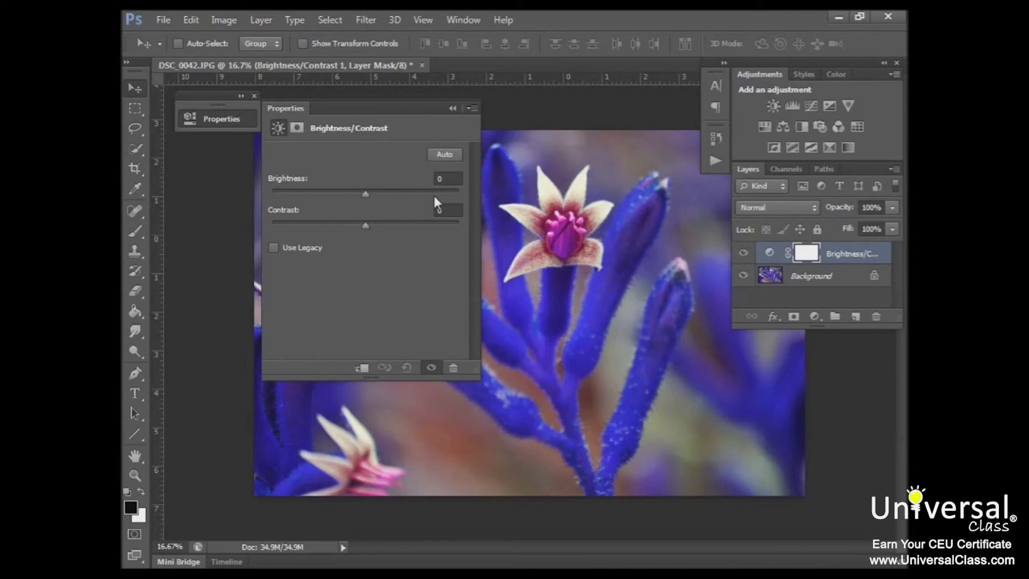
pyautogui.click(452, 109)
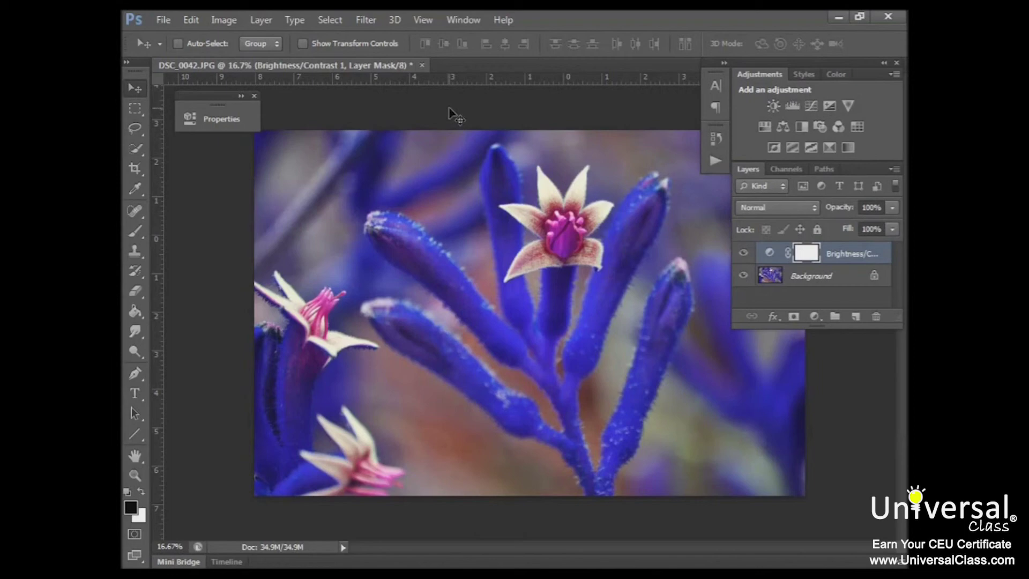
# Close the adjustment Properties panel and select the Eyedropper tool.
pyautogui.click(254, 95)
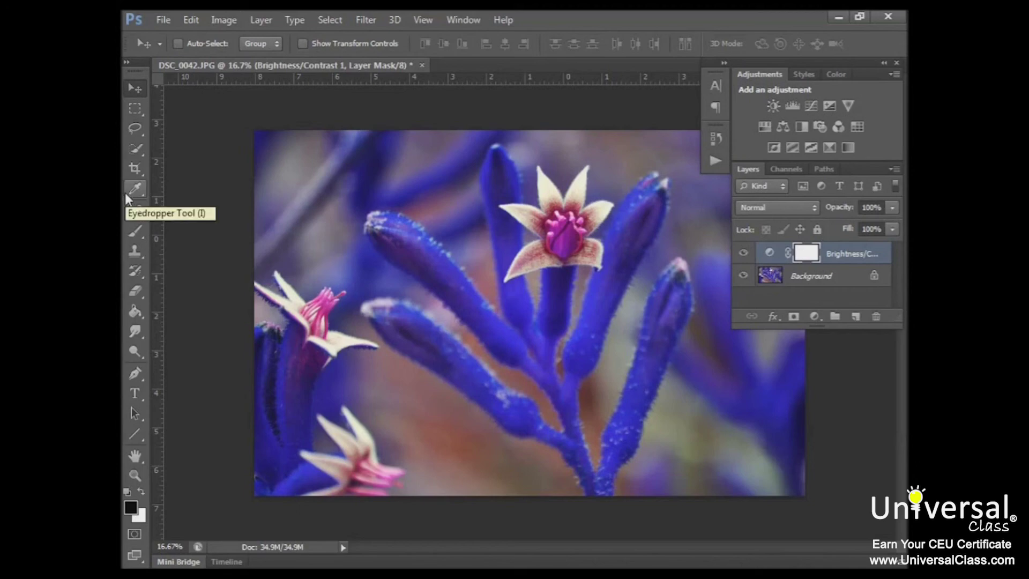
pyautogui.click(142, 196)
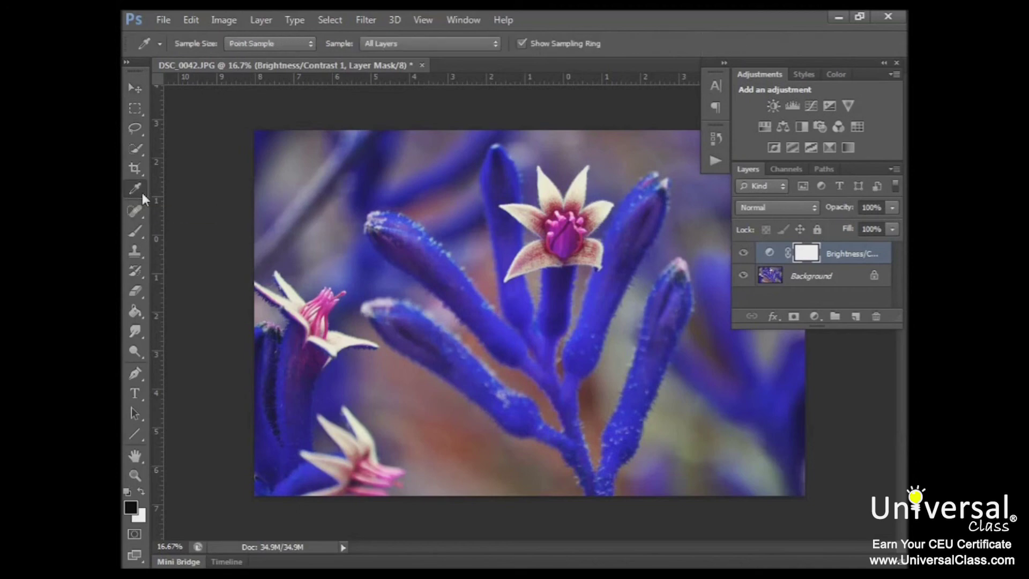
# Place a Note Tool note reading 'brighten flower' on the top flower.
pyautogui.click(142, 195)
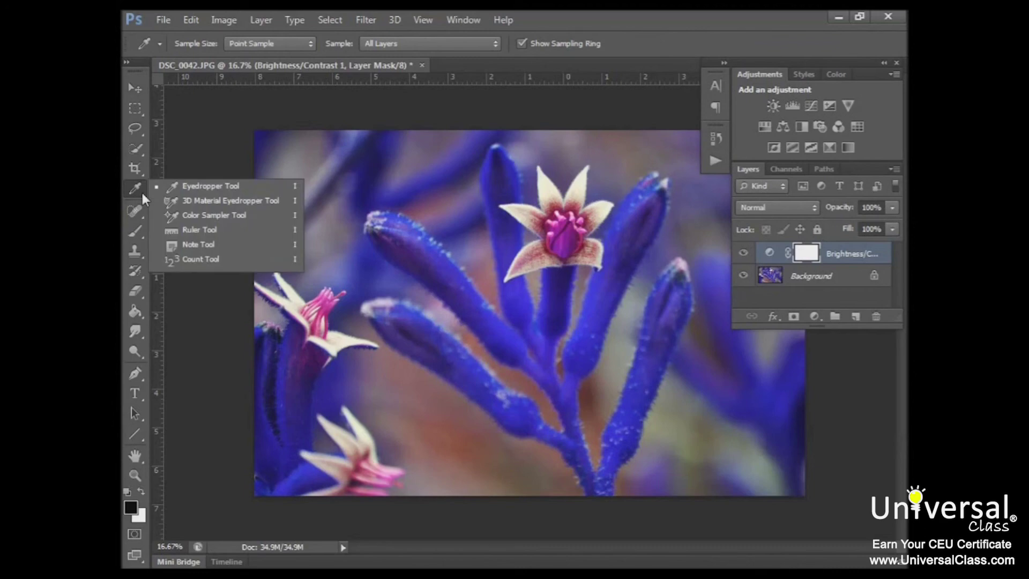
pyautogui.click(205, 246)
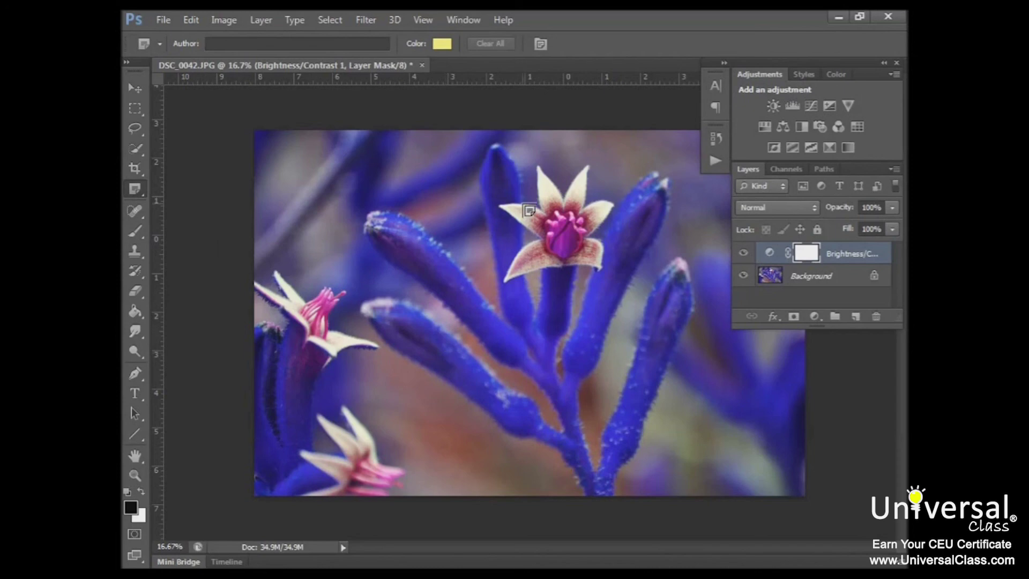
pyautogui.click(513, 193)
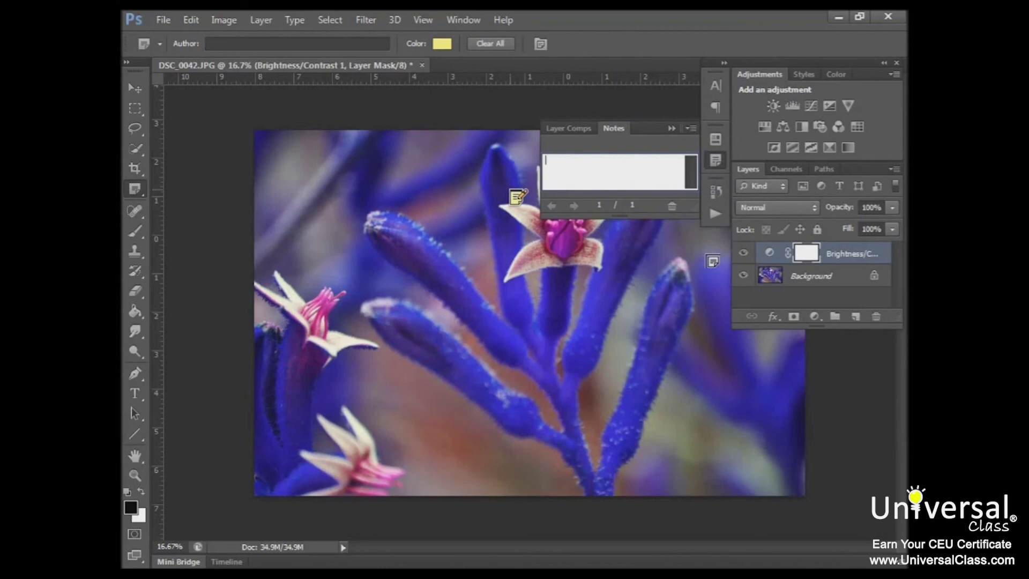
pyautogui.write('brighten flower')
# Switch to the Move tool, close the Notes panel, and reopen the note to check it.
pyautogui.click(132, 92)
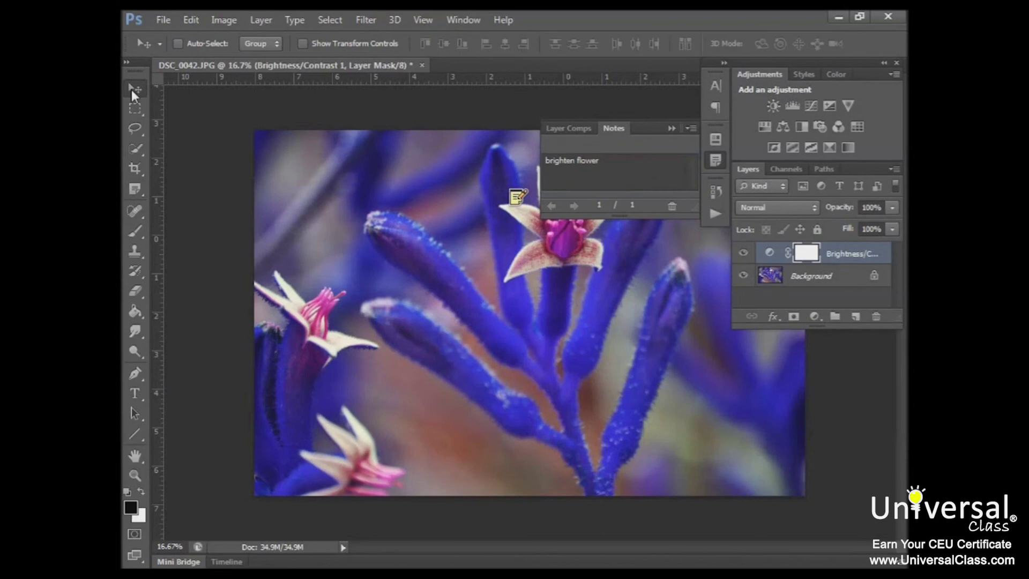
pyautogui.click(670, 128)
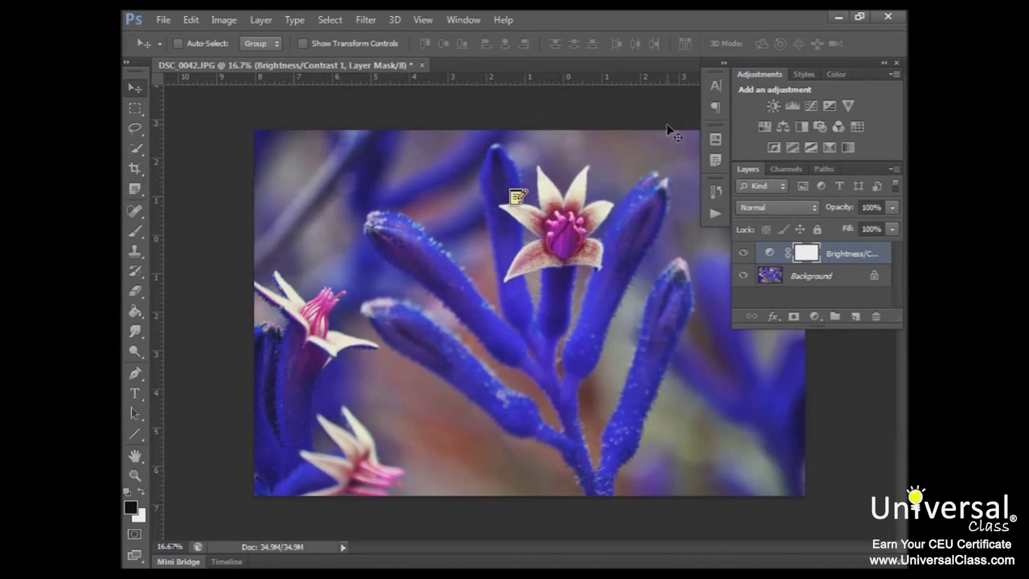
pyautogui.doubleClick(515, 200)
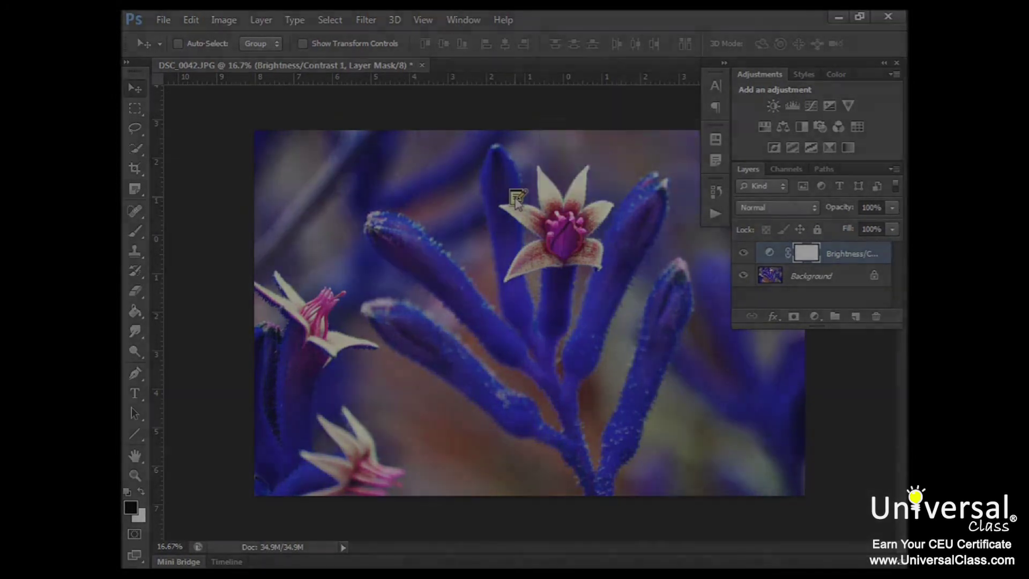